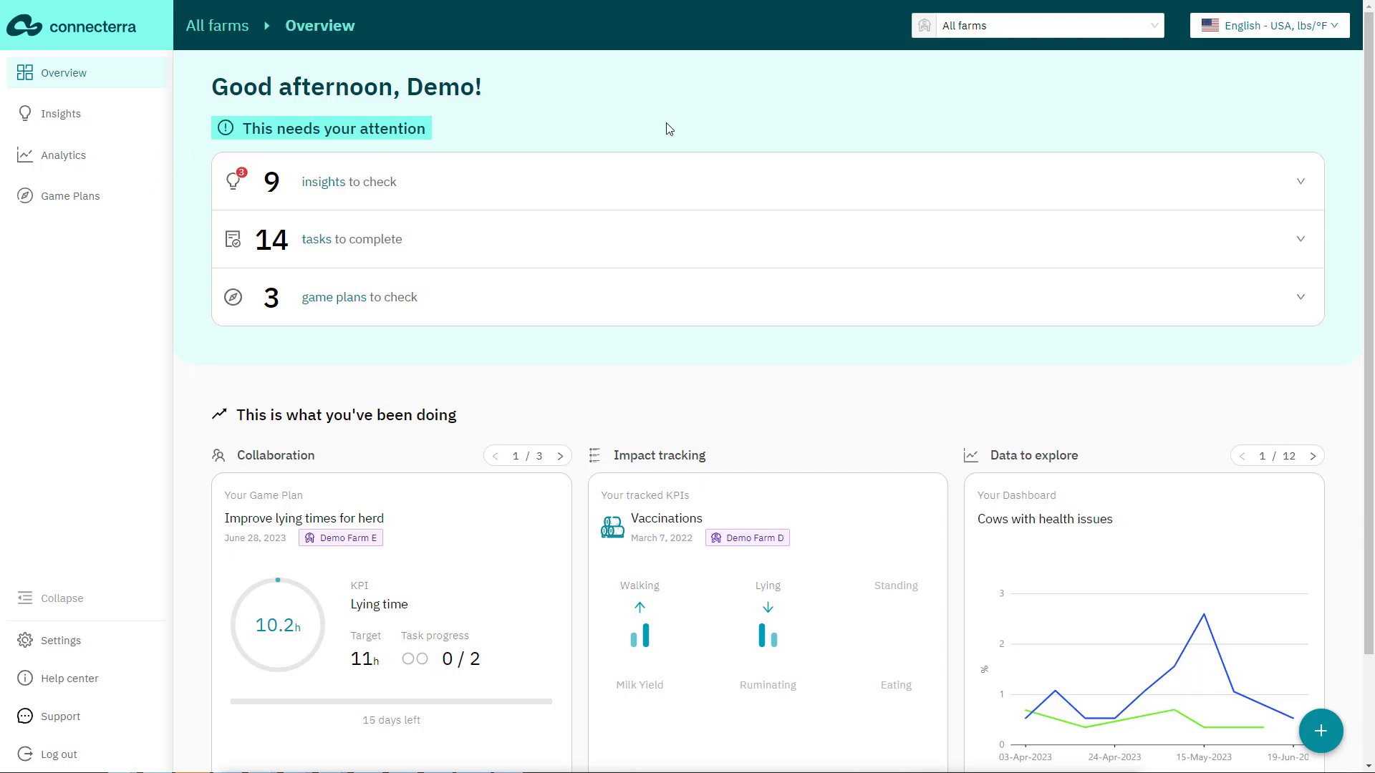
Dismiss the farm list without changing farms, then preview the floating + quick actions.
click(1019, 29)
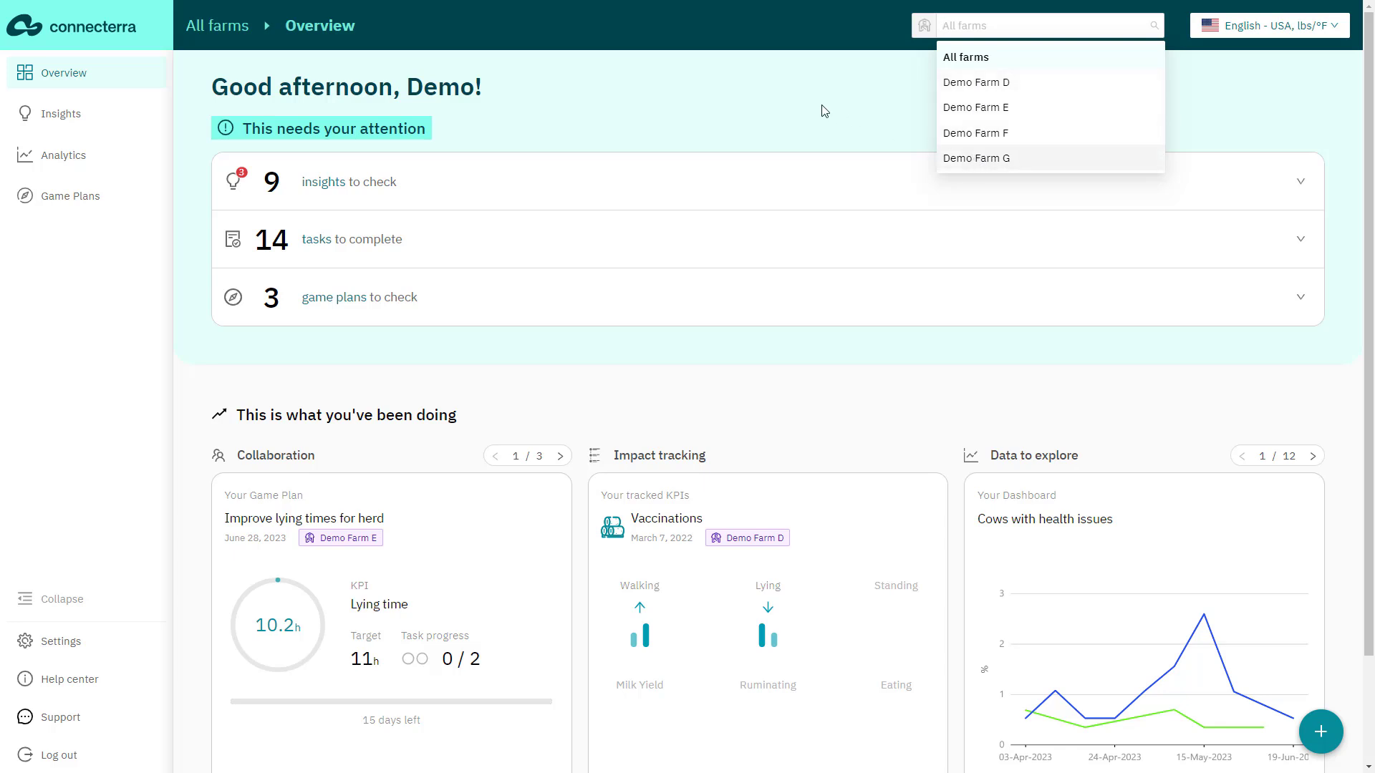
click(741, 111)
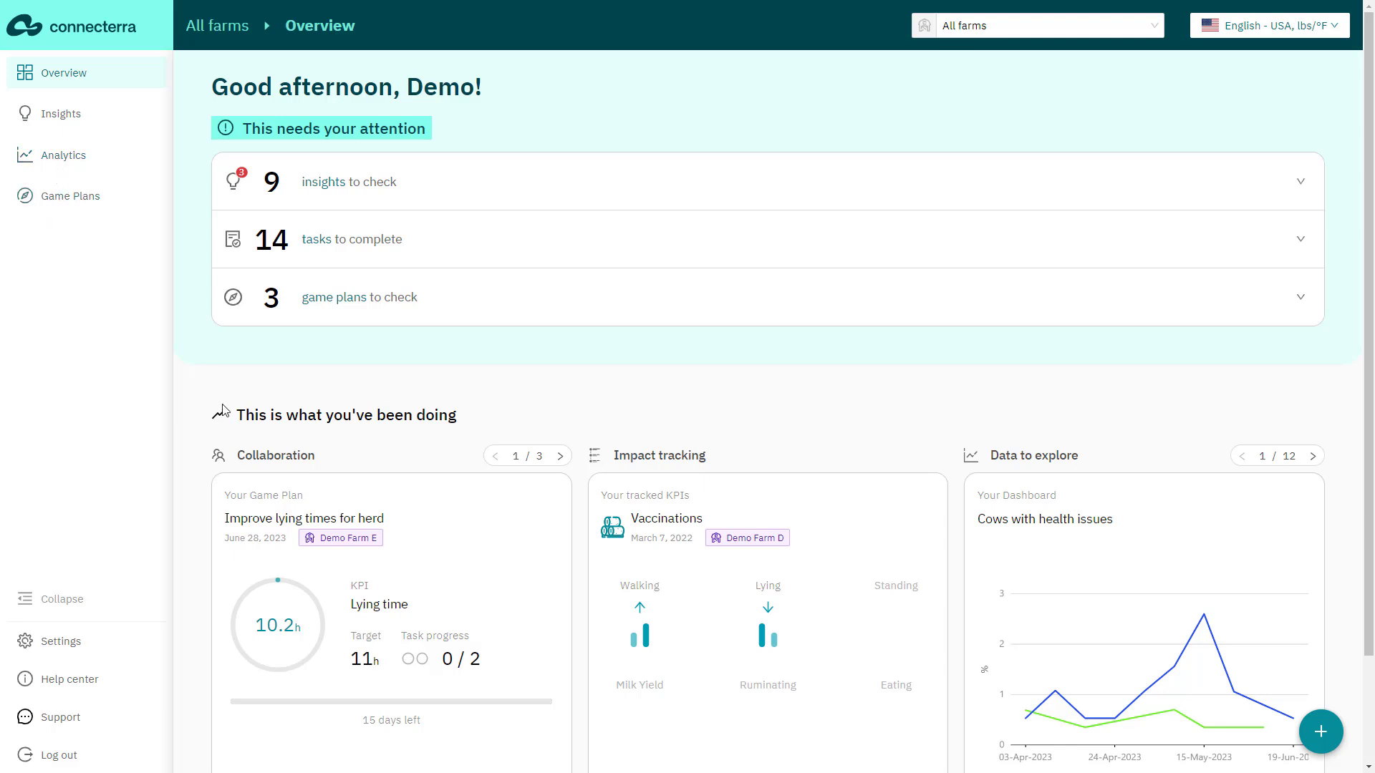
click(1328, 740)
click(404, 188)
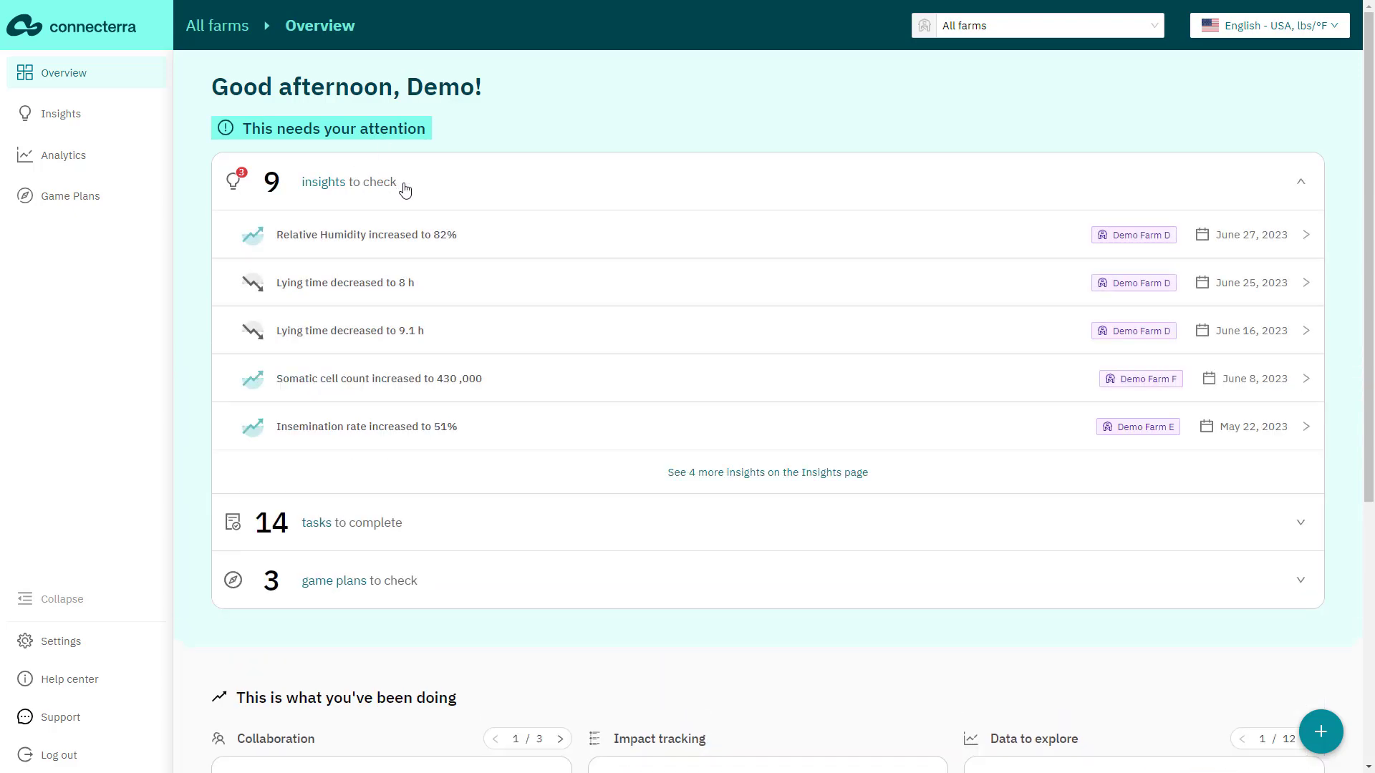
click(403, 188)
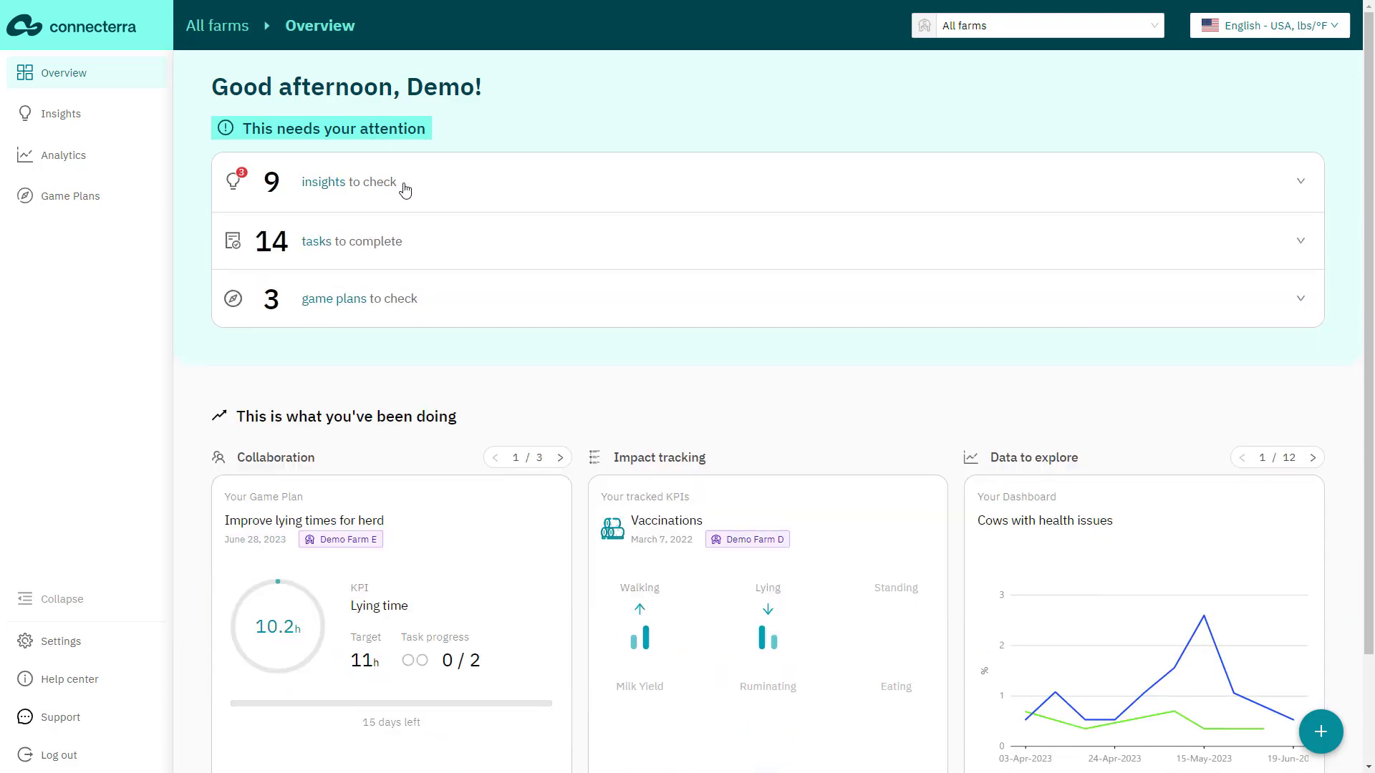
click(415, 309)
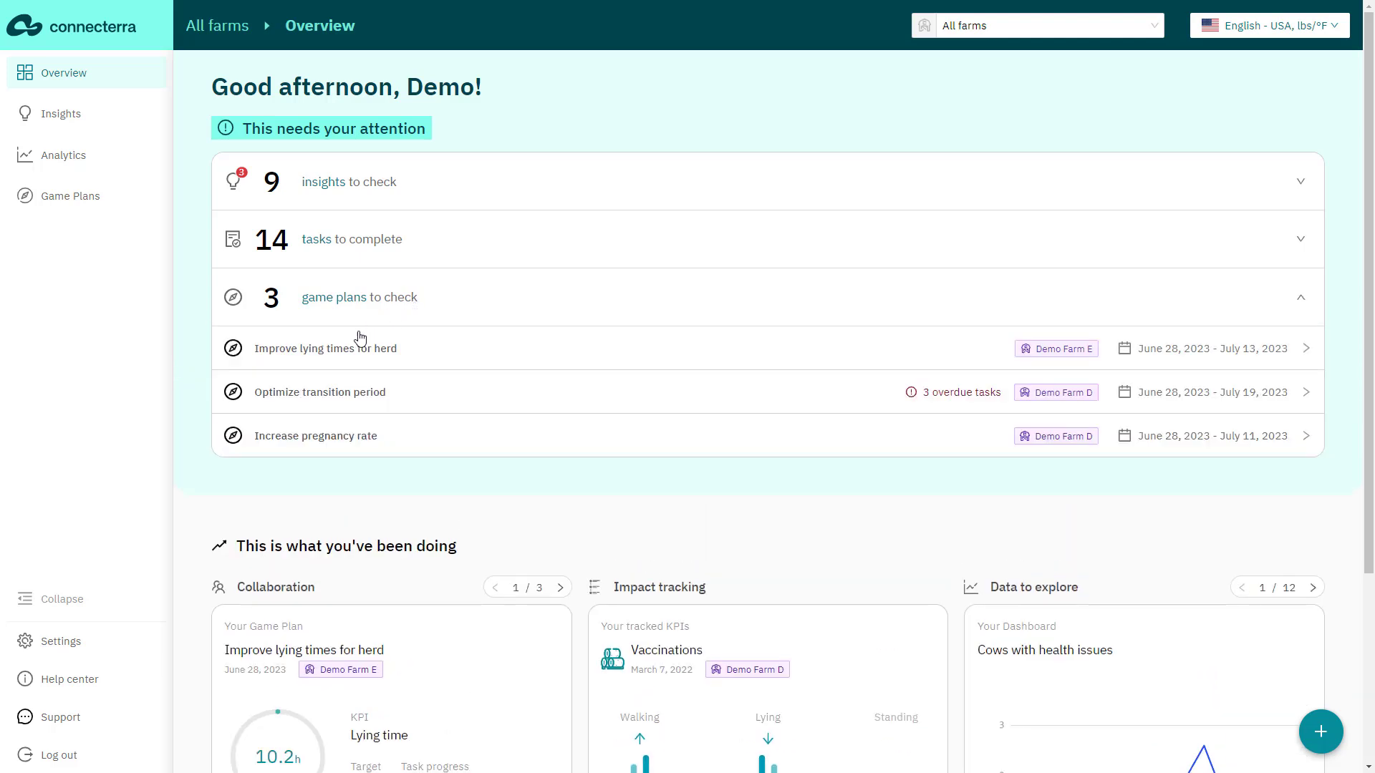
click(440, 309)
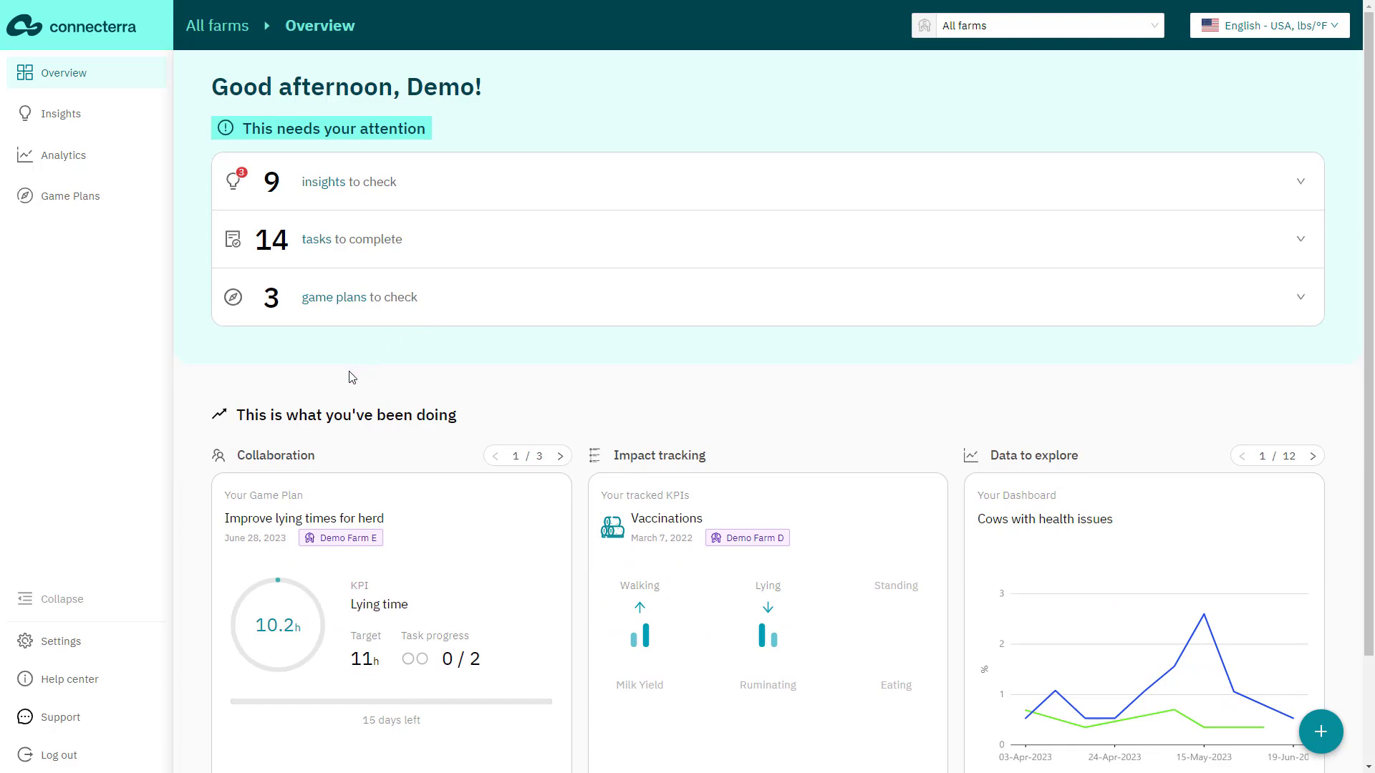
scroll(352, 378, down, 2)
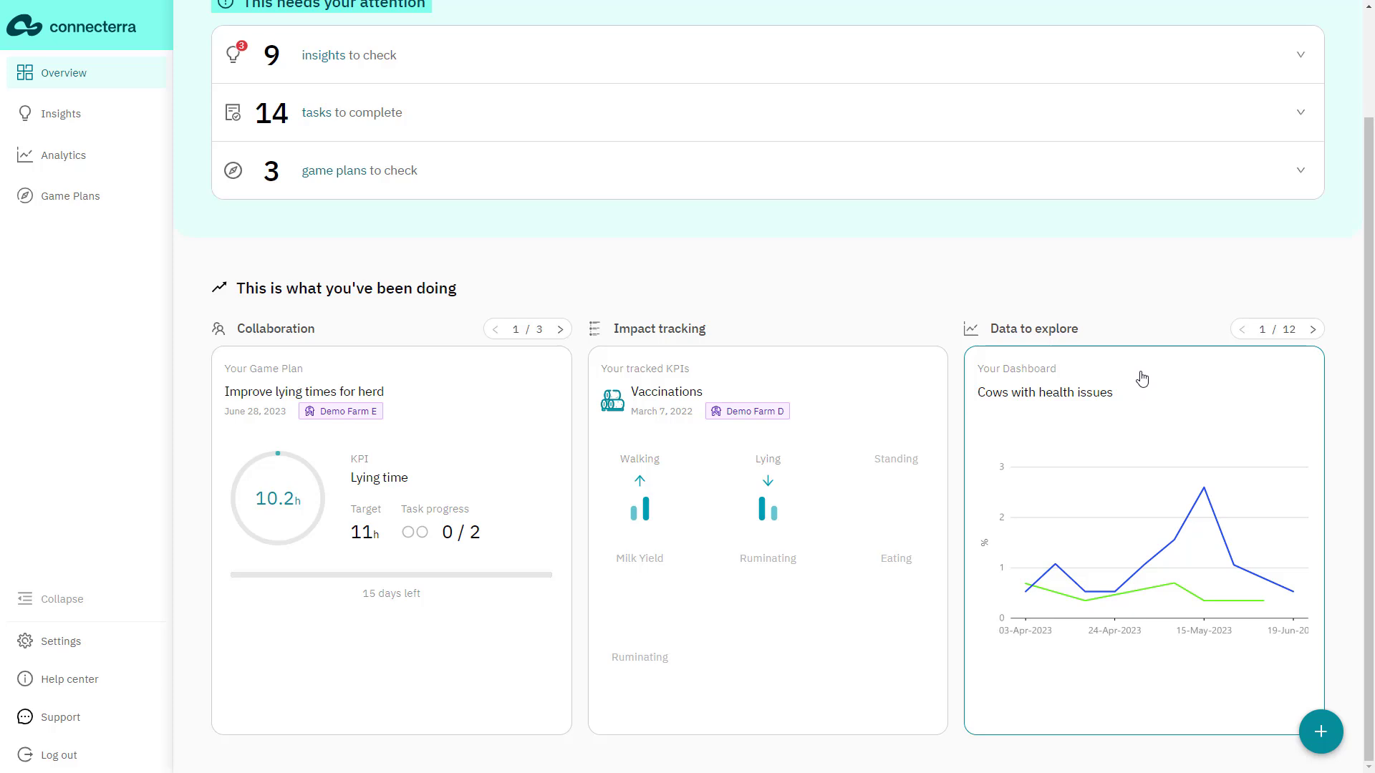
scroll(1025, 274, up, 2)
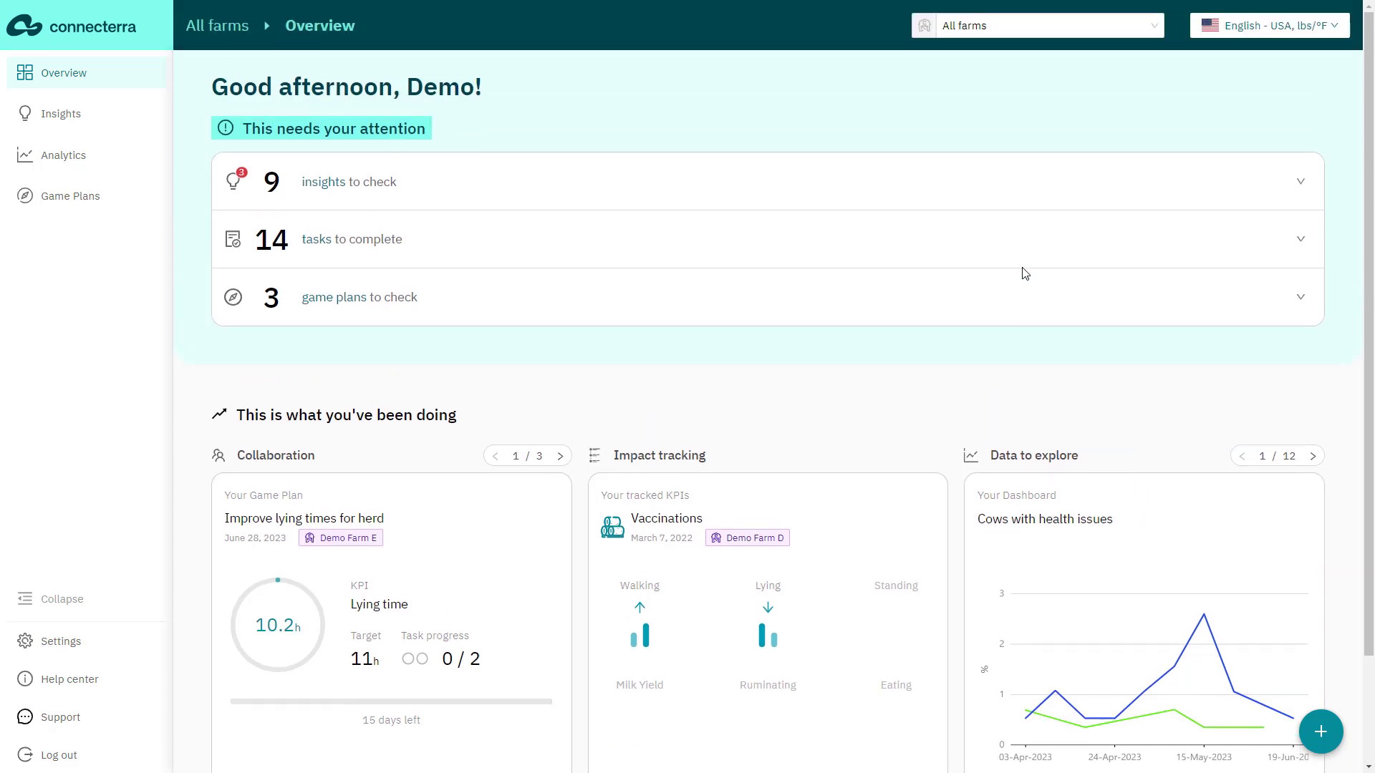
Open Analytics and view the Reproduction, Feed and then Behavior charts for all farms.
click(57, 163)
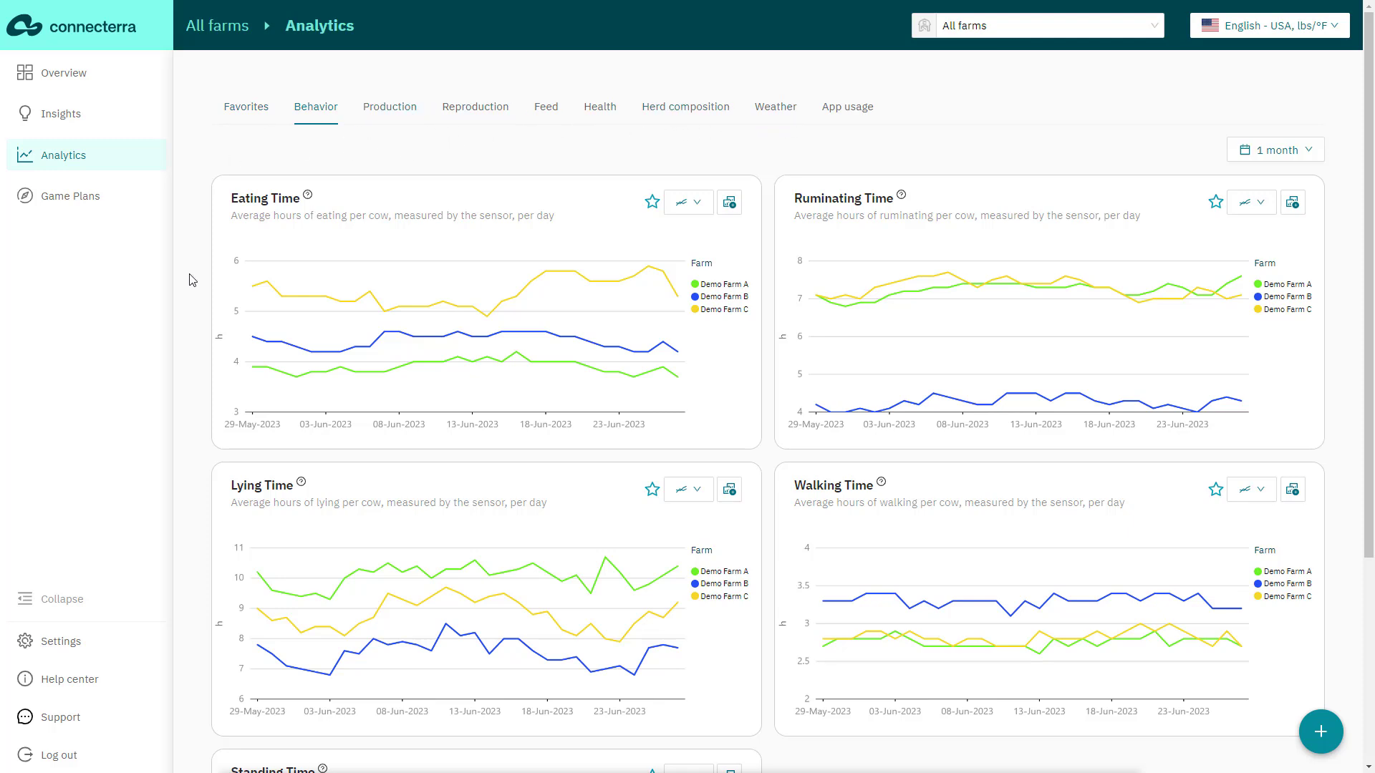
click(469, 112)
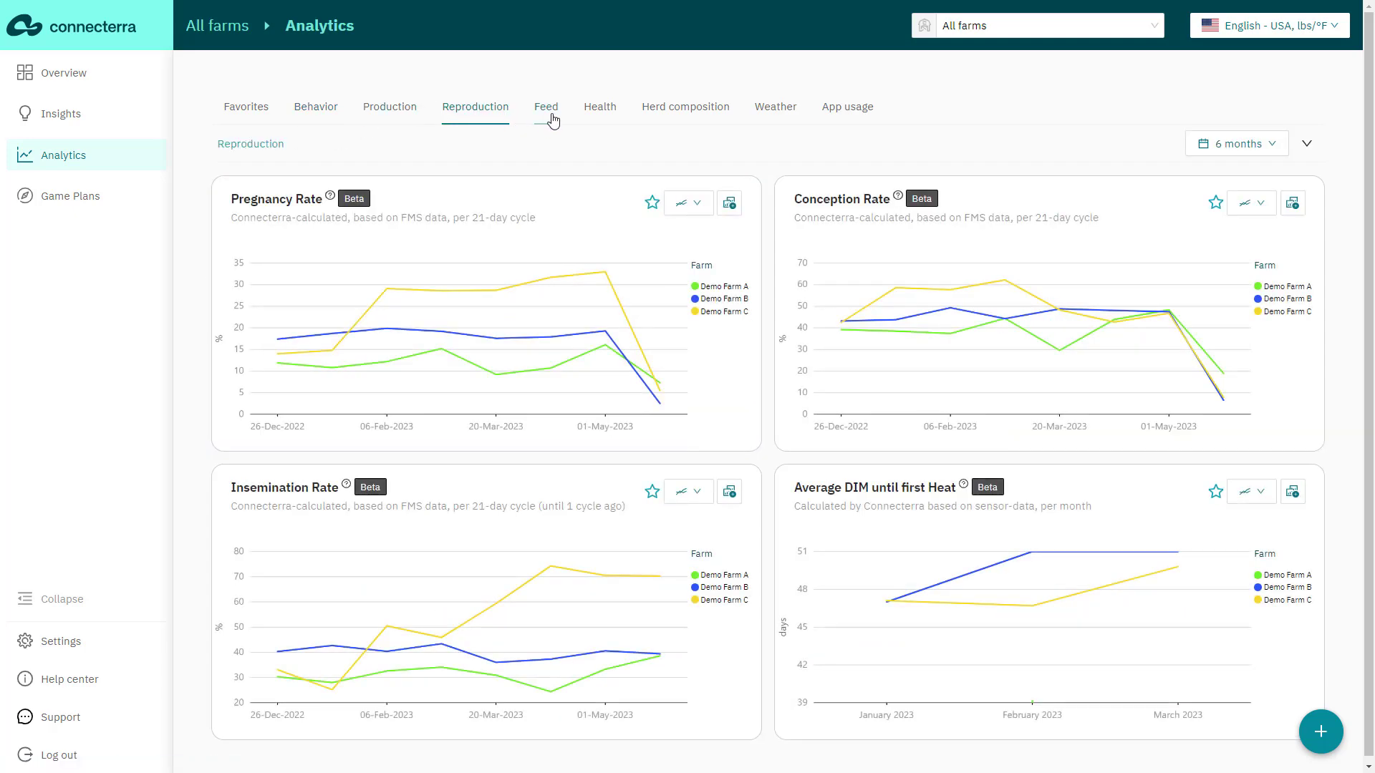
click(546, 108)
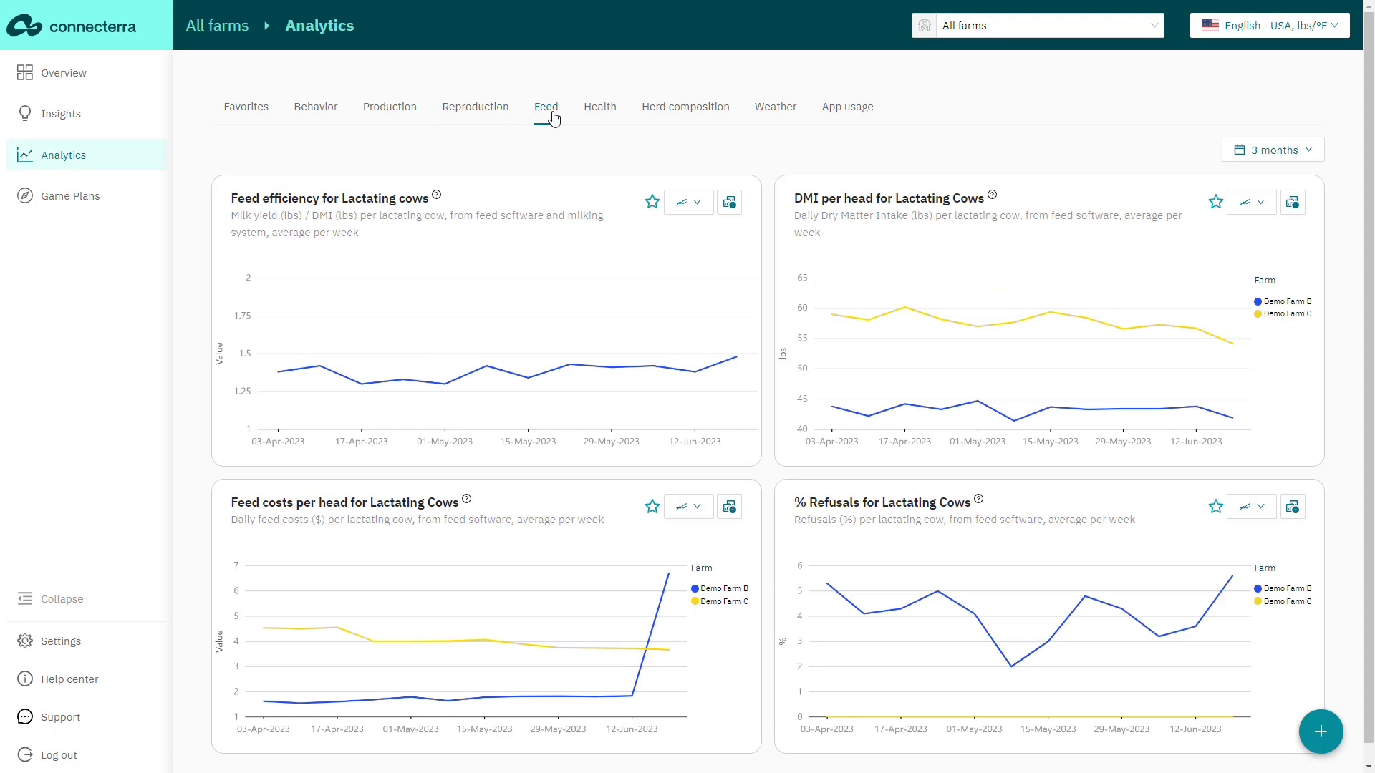
click(315, 125)
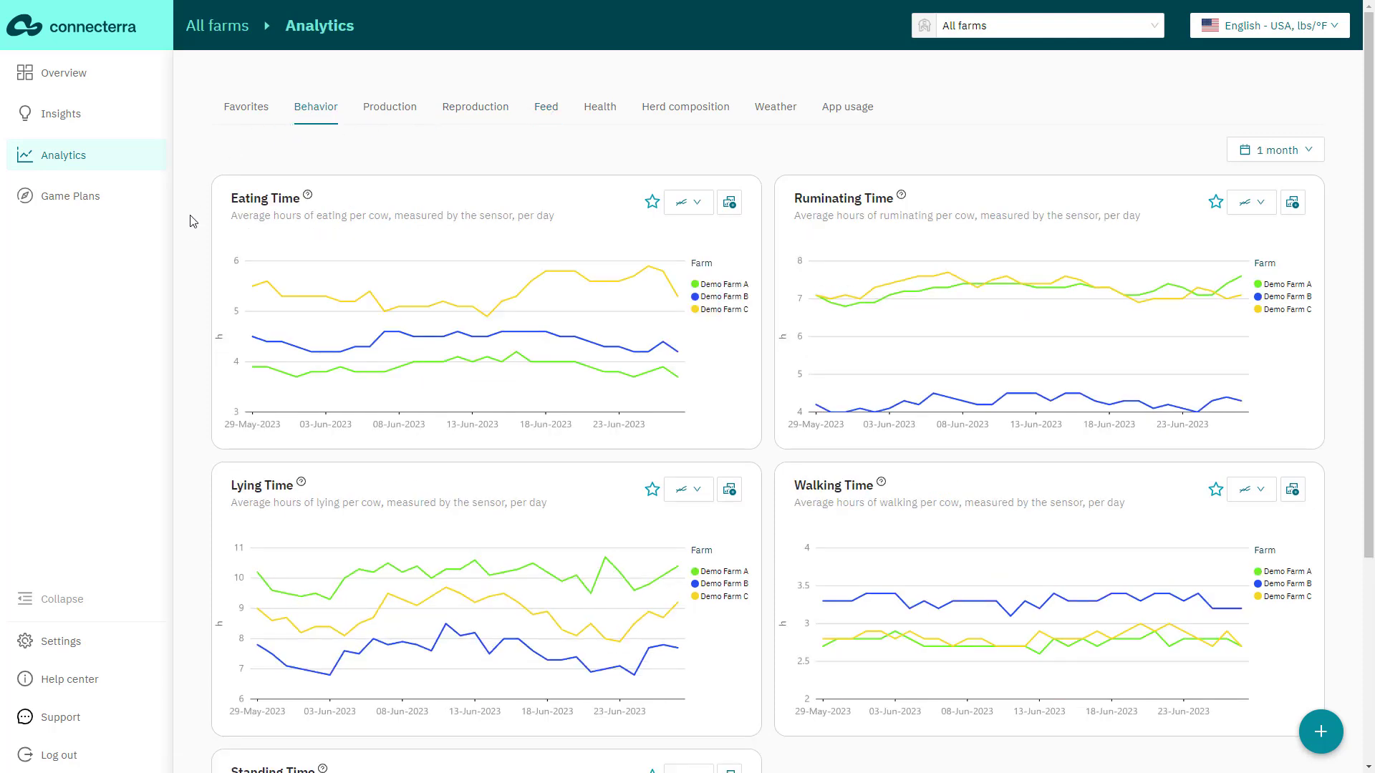
Limit Behavior analytics to Demo Farm B and expand the Per Lactation per Group charts.
click(1030, 19)
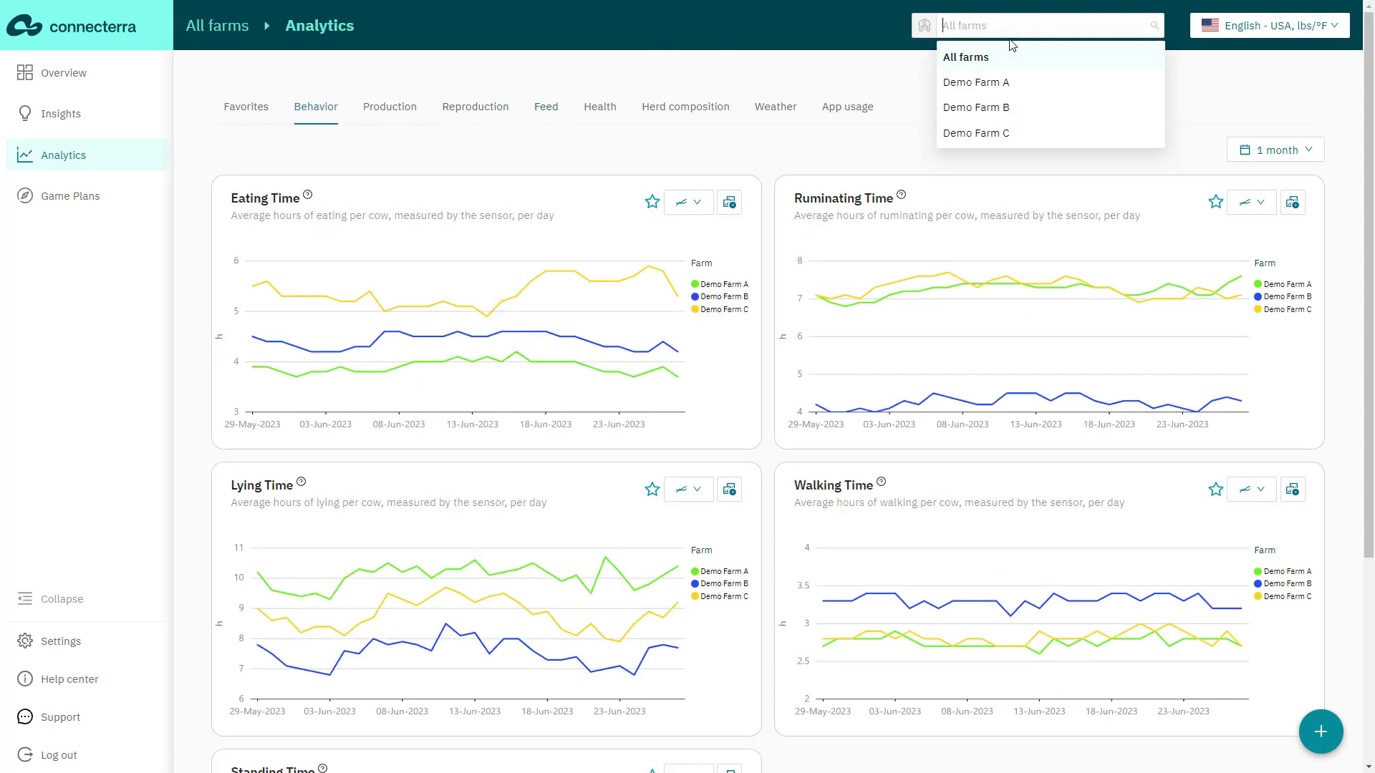
click(996, 107)
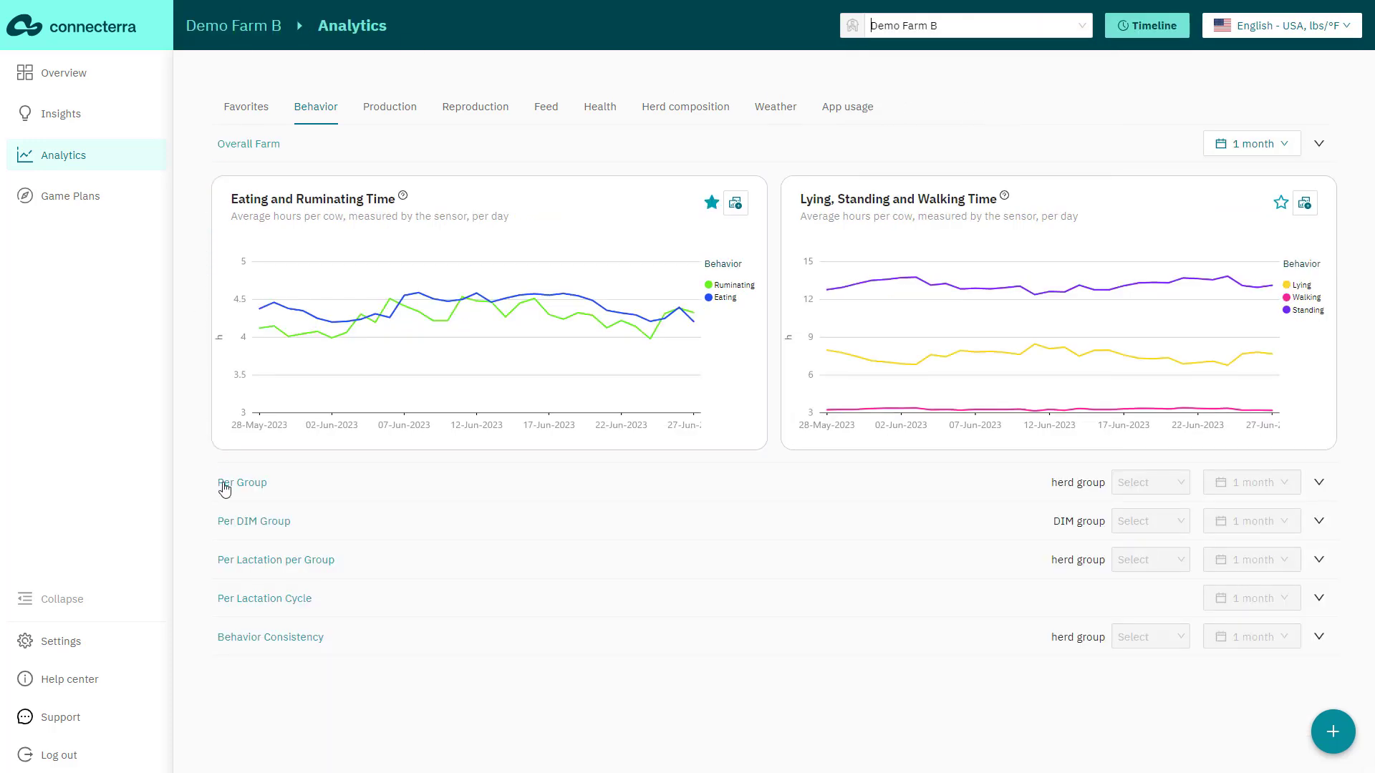
click(251, 561)
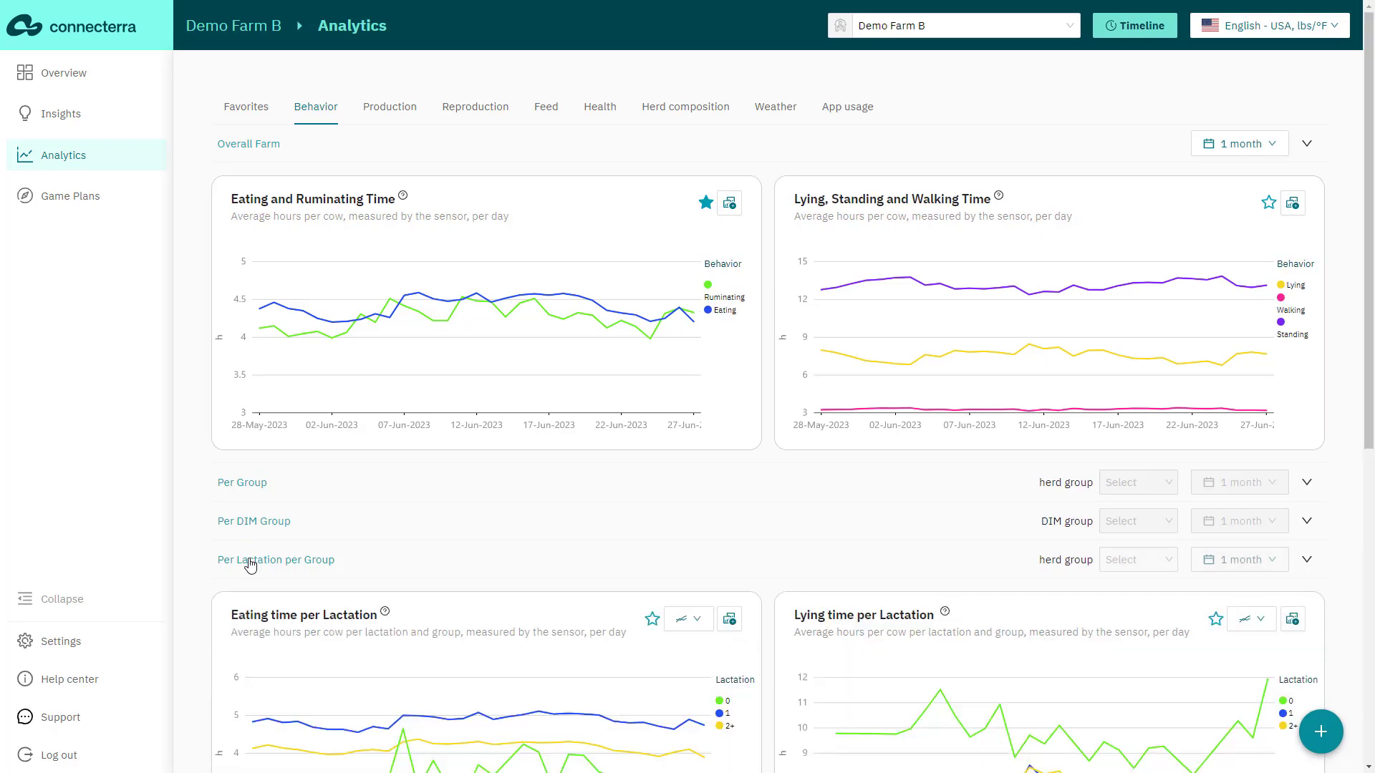
scroll(198, 545, down, 2)
scroll(198, 546, down, 2)
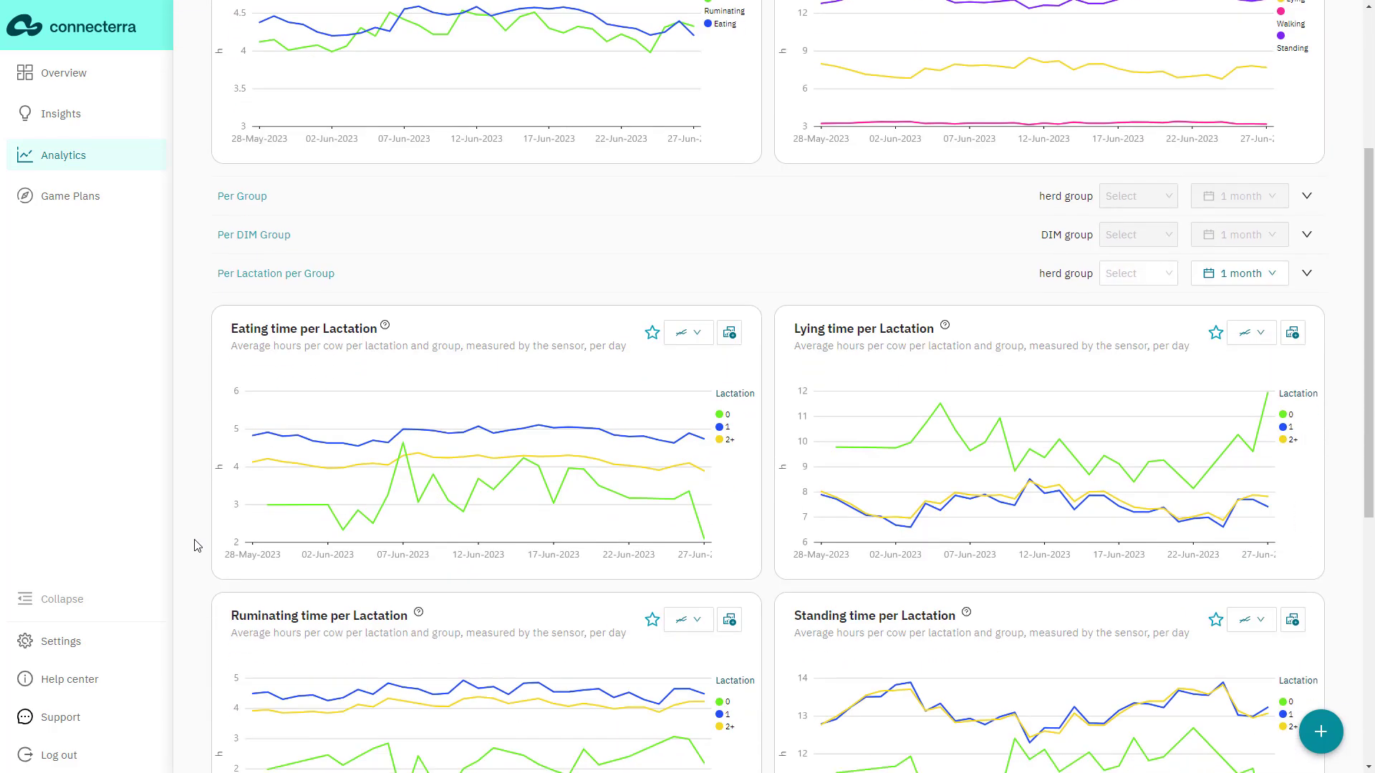
scroll(198, 545, down, 5)
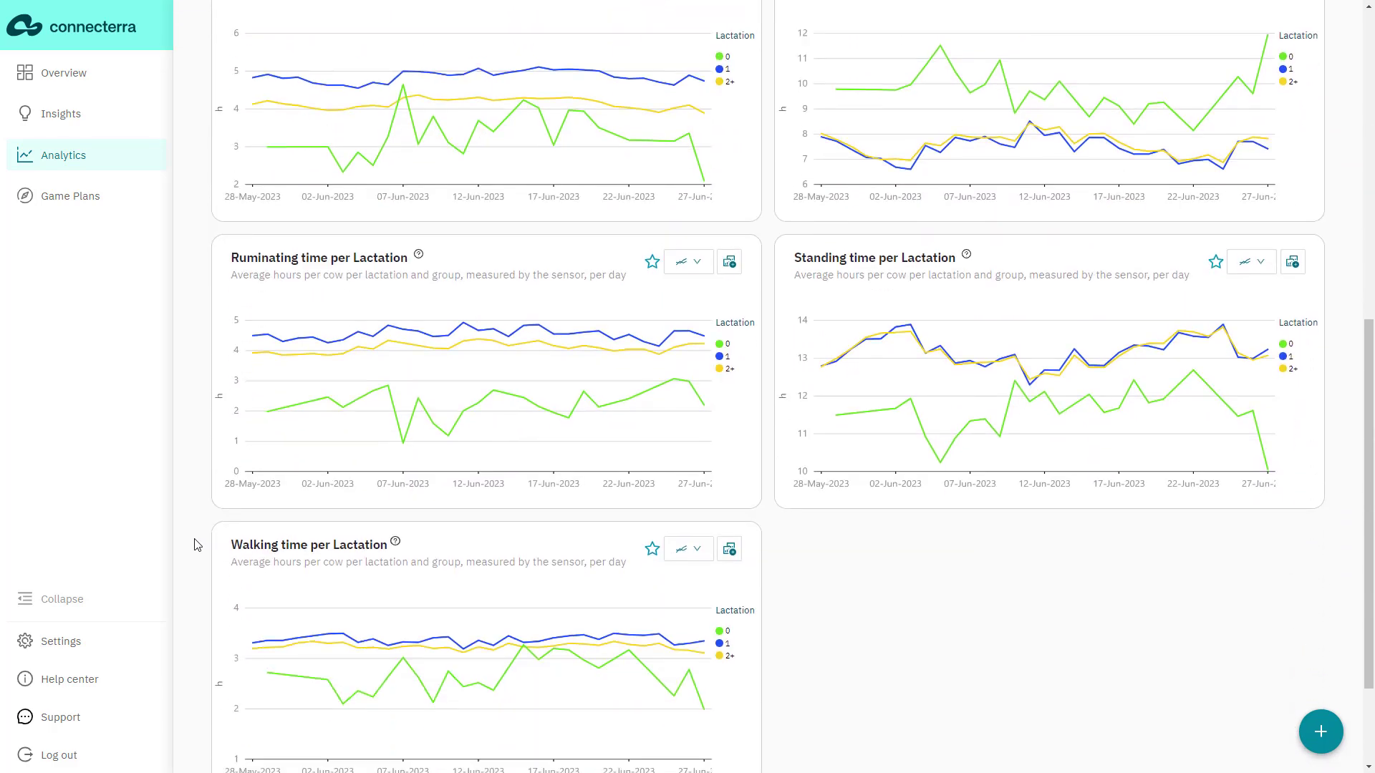
scroll(199, 546, up, 9)
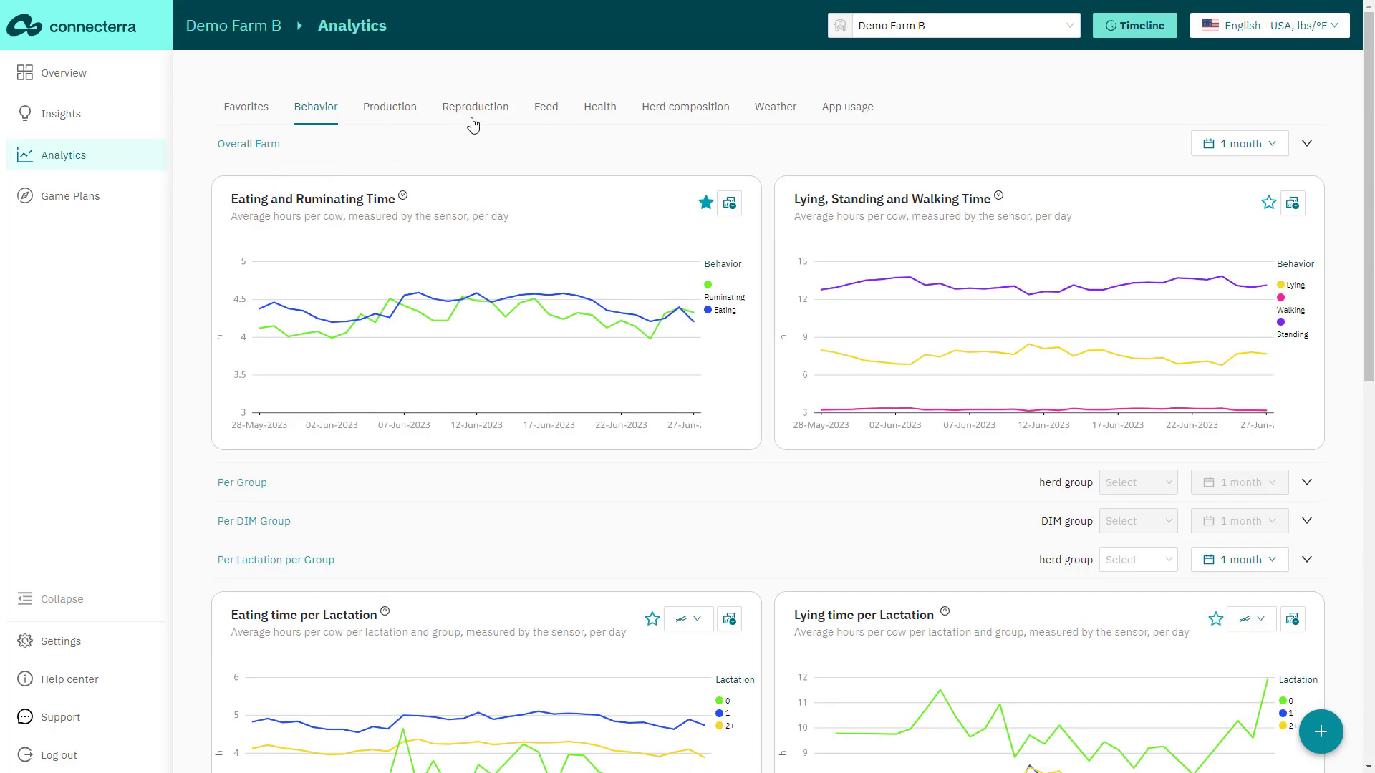
Show Demo Farm B's Production charts and toggle anomaly marking on Milk Yield per Cow.
click(411, 114)
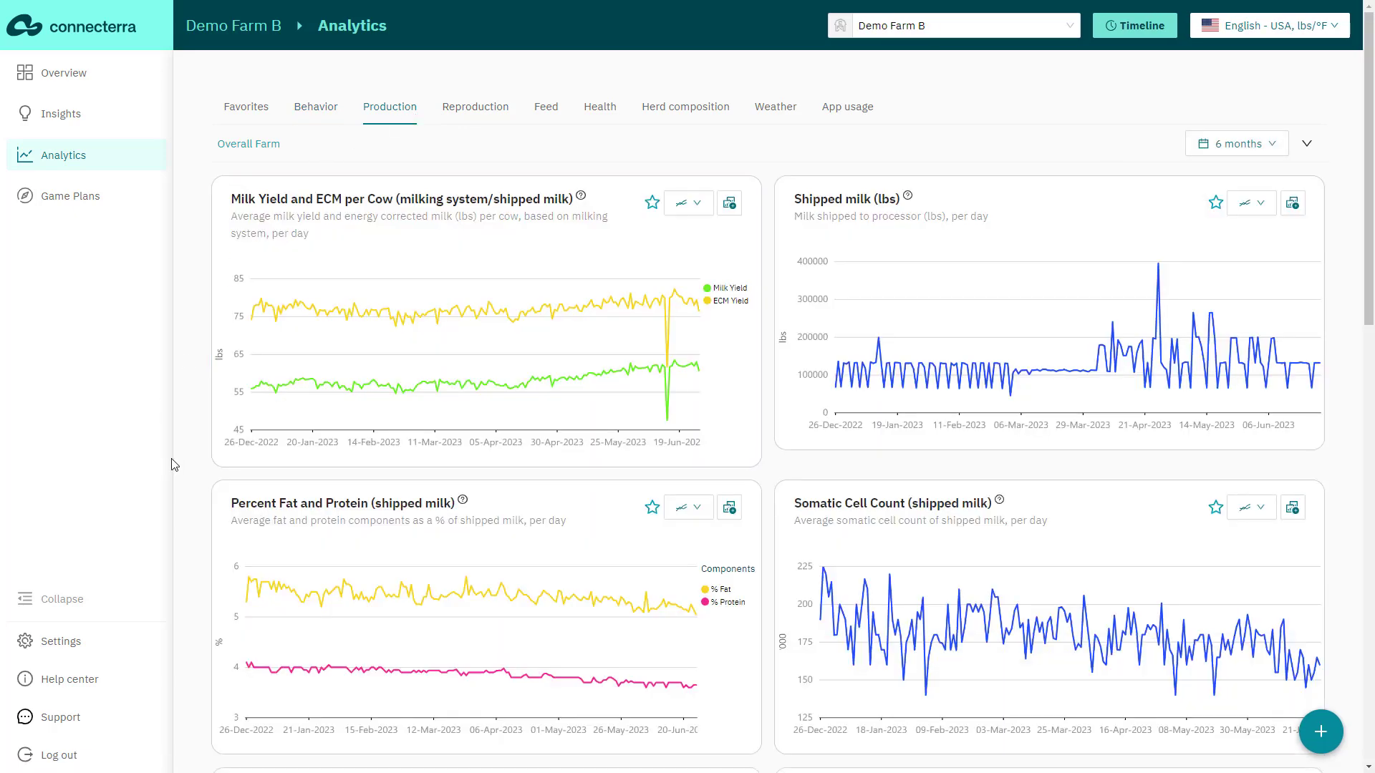
scroll(173, 463, down, 8)
scroll(173, 464, down, 7)
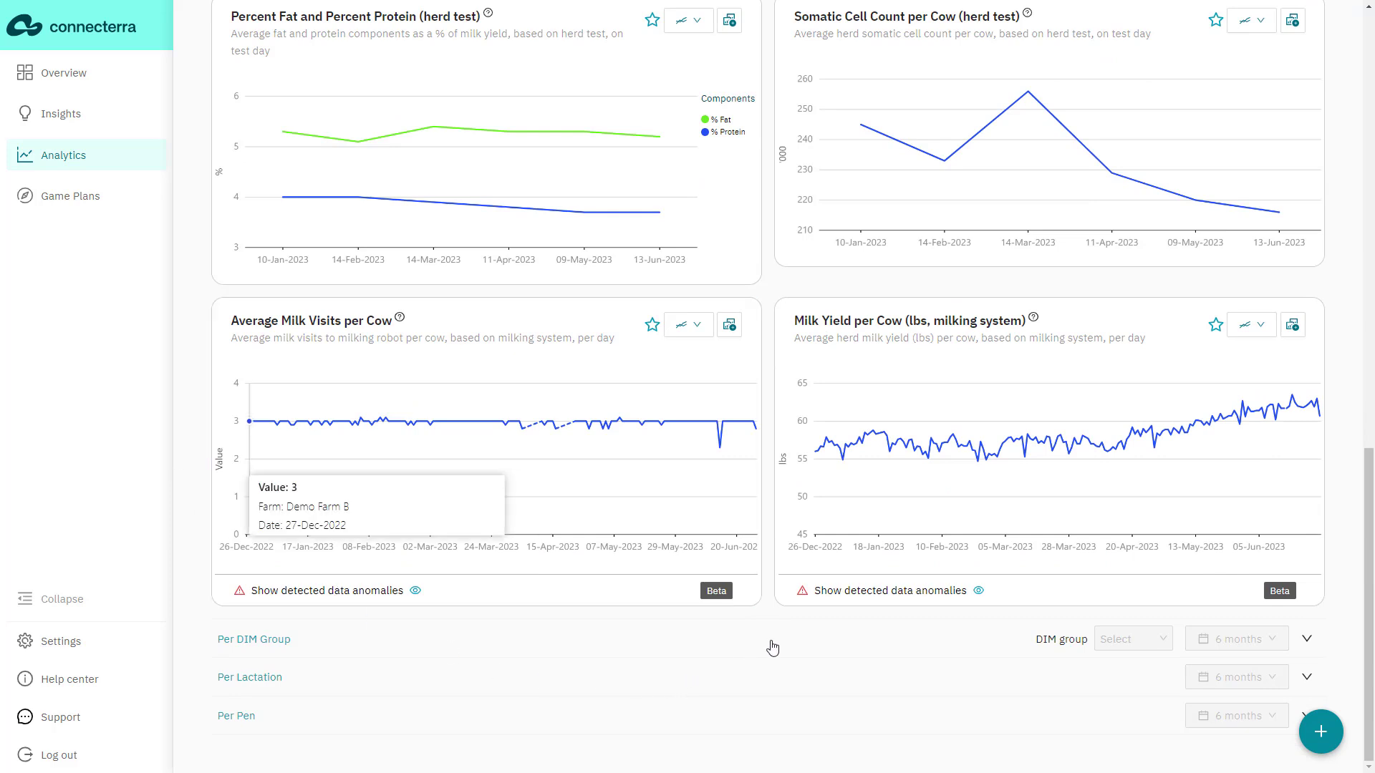
click(940, 598)
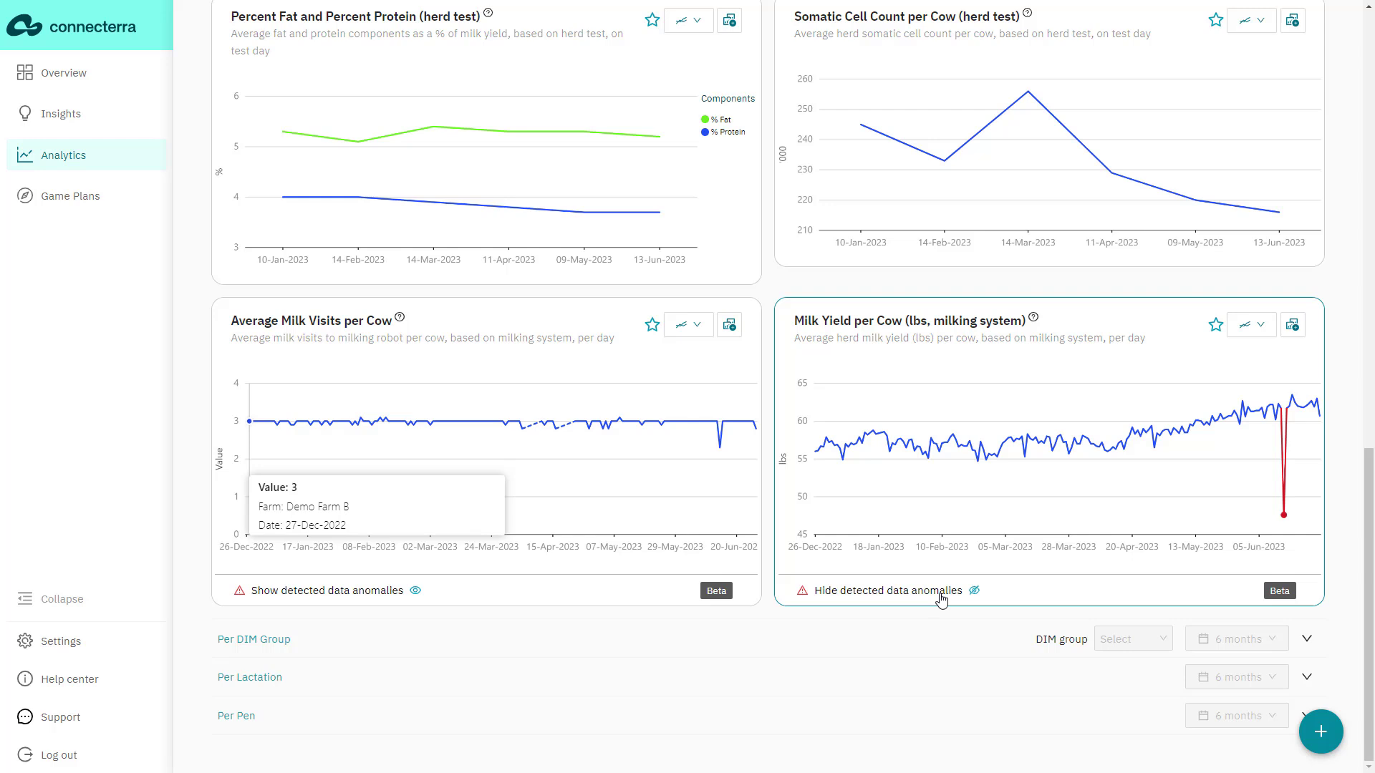
click(940, 598)
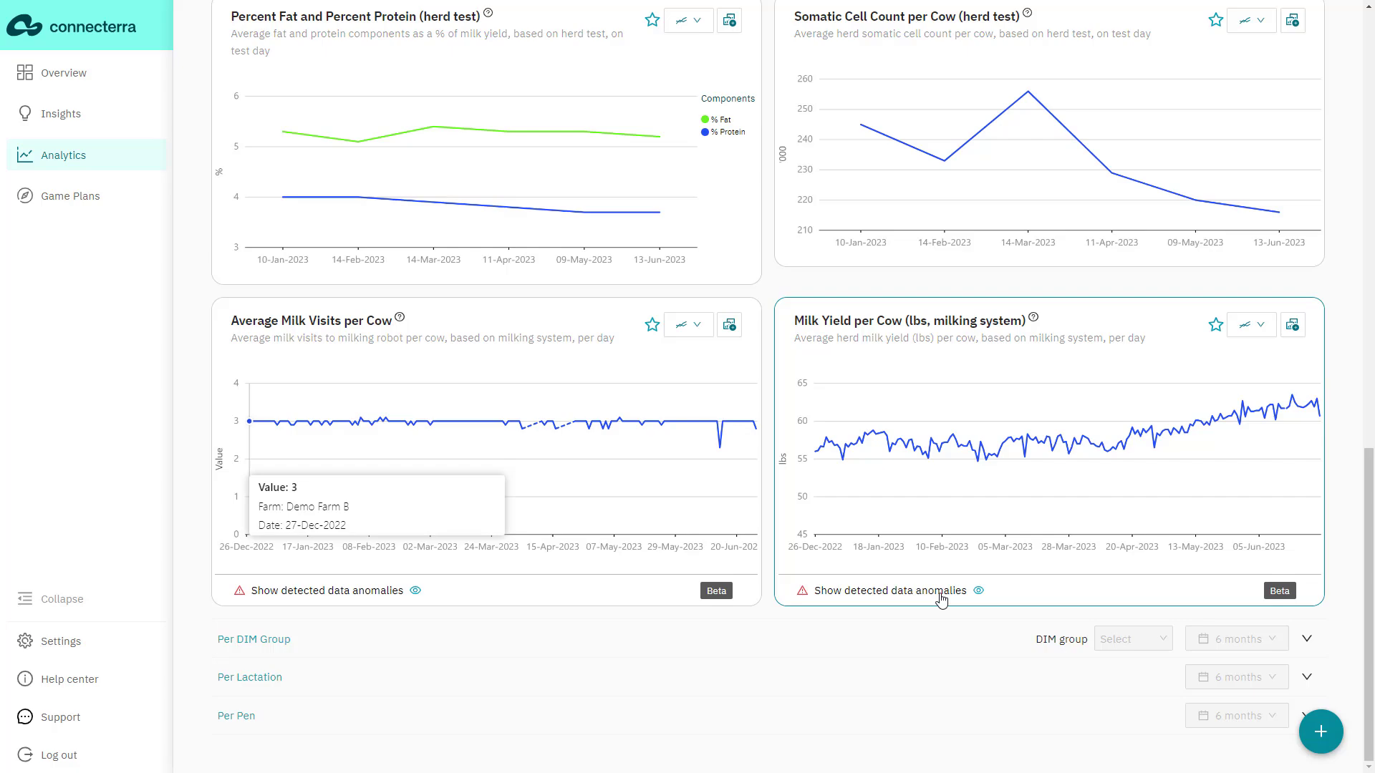
scroll(174, 629, up, 10)
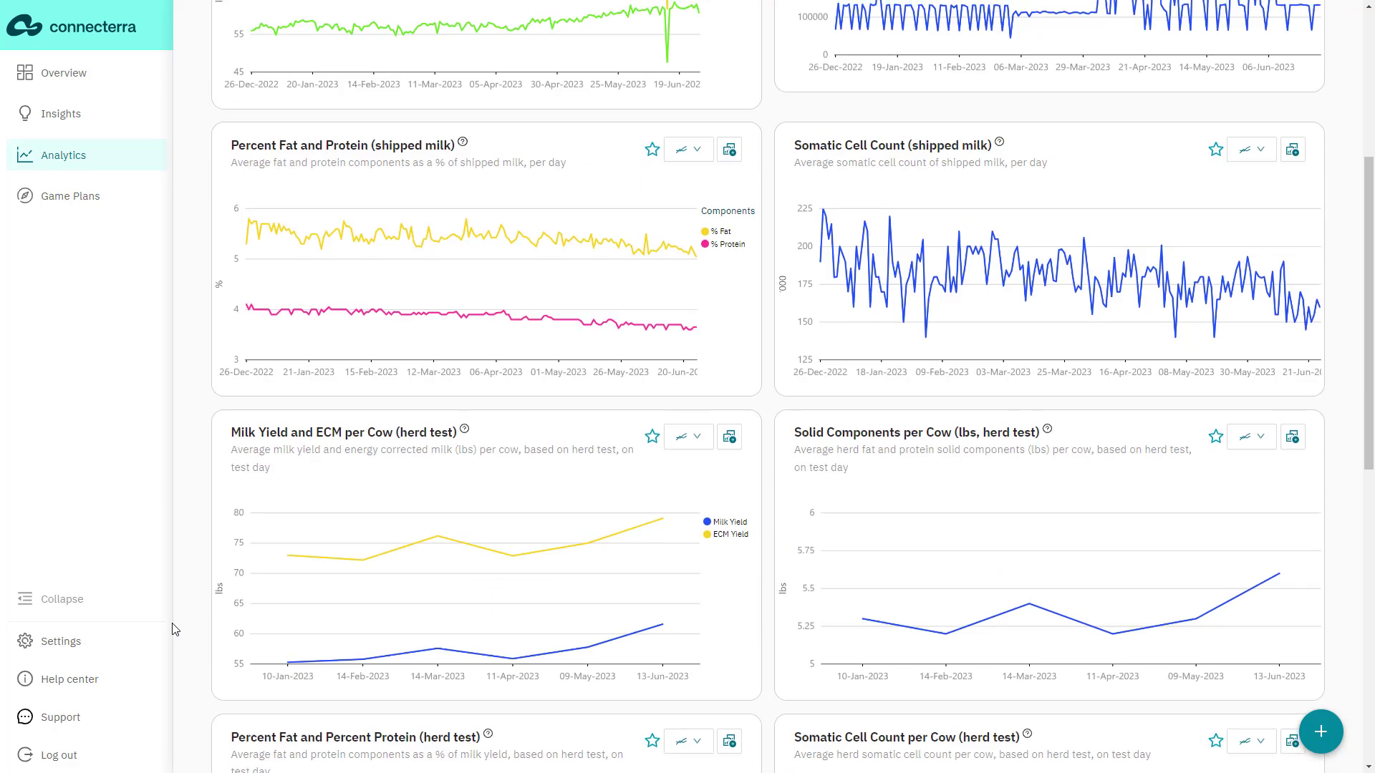
scroll(175, 629, up, 5)
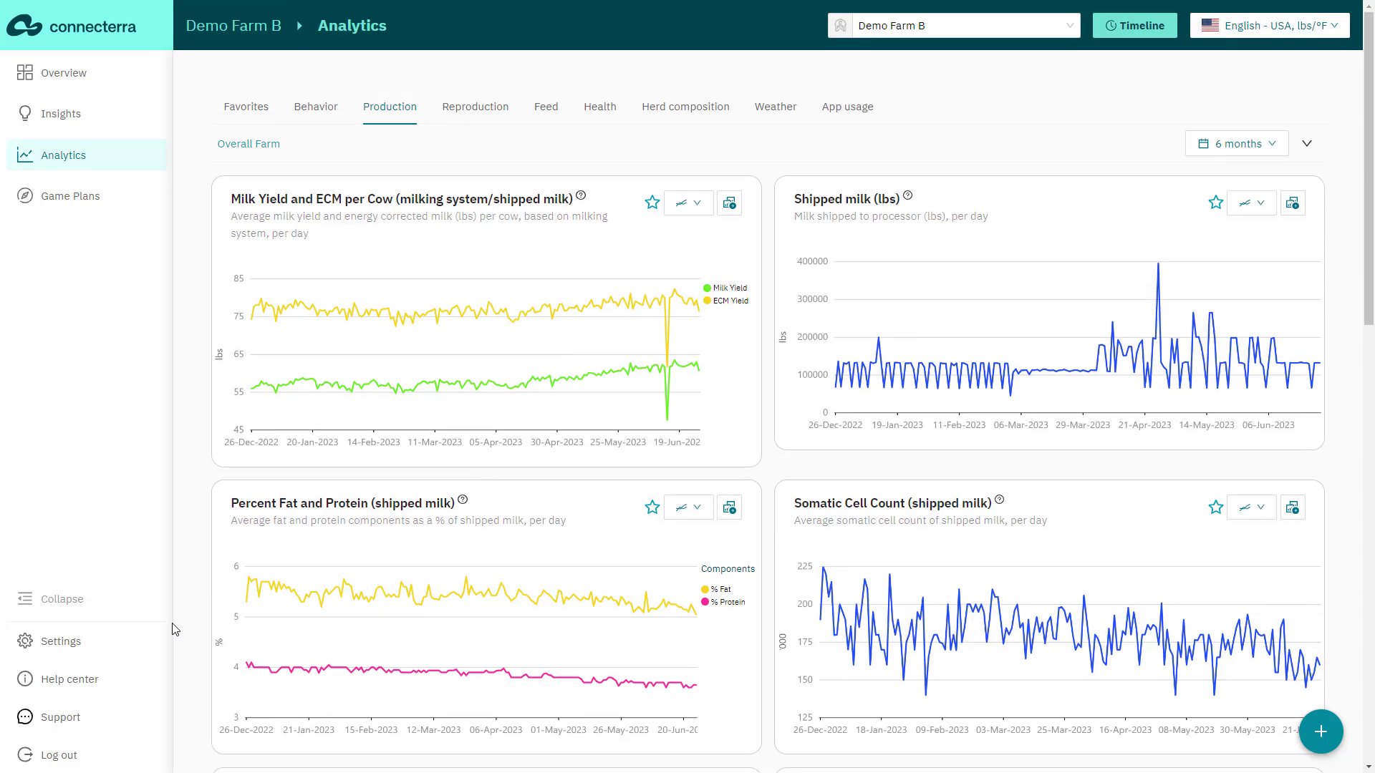
Favorite Milk Yield and ECM per Cow and compare it with THI over a custom 2023-03-28 to 2023-06-27 range.
click(652, 204)
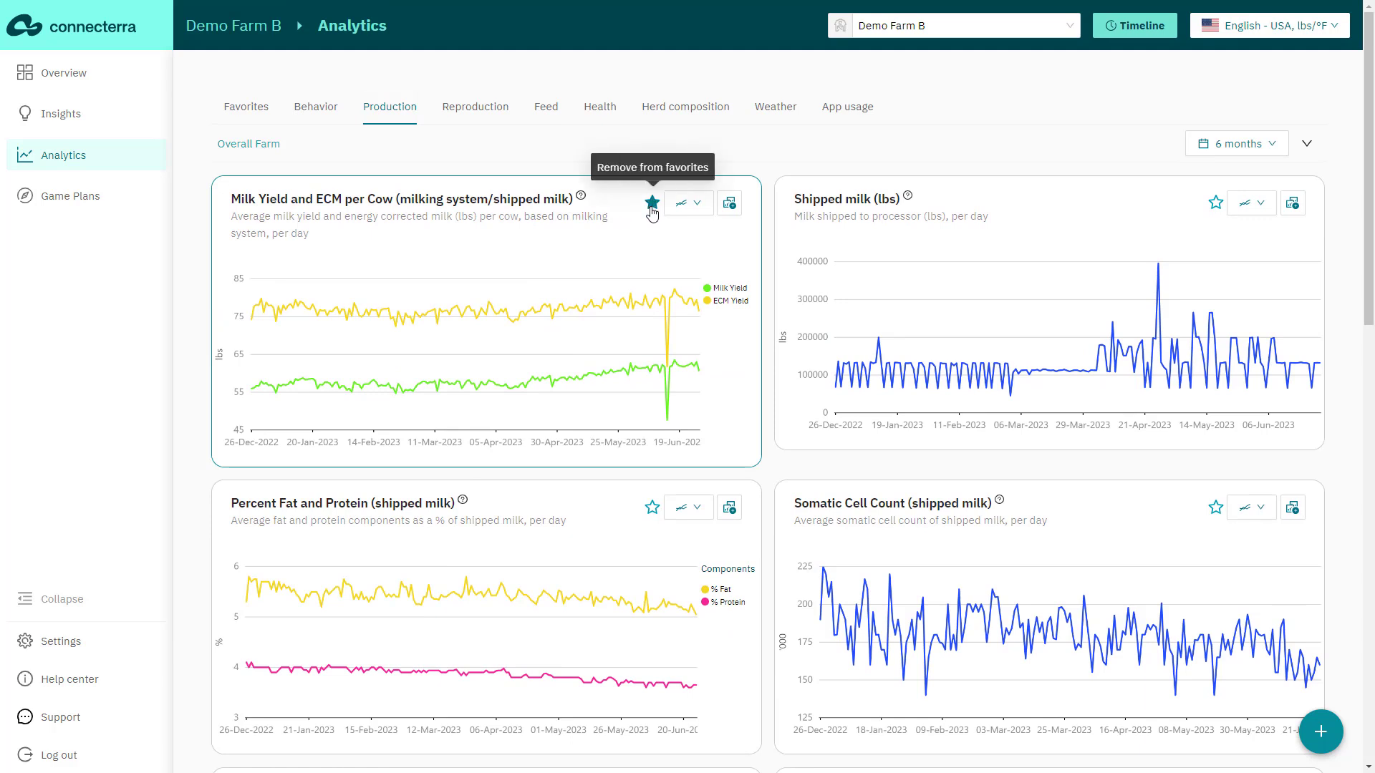
click(729, 206)
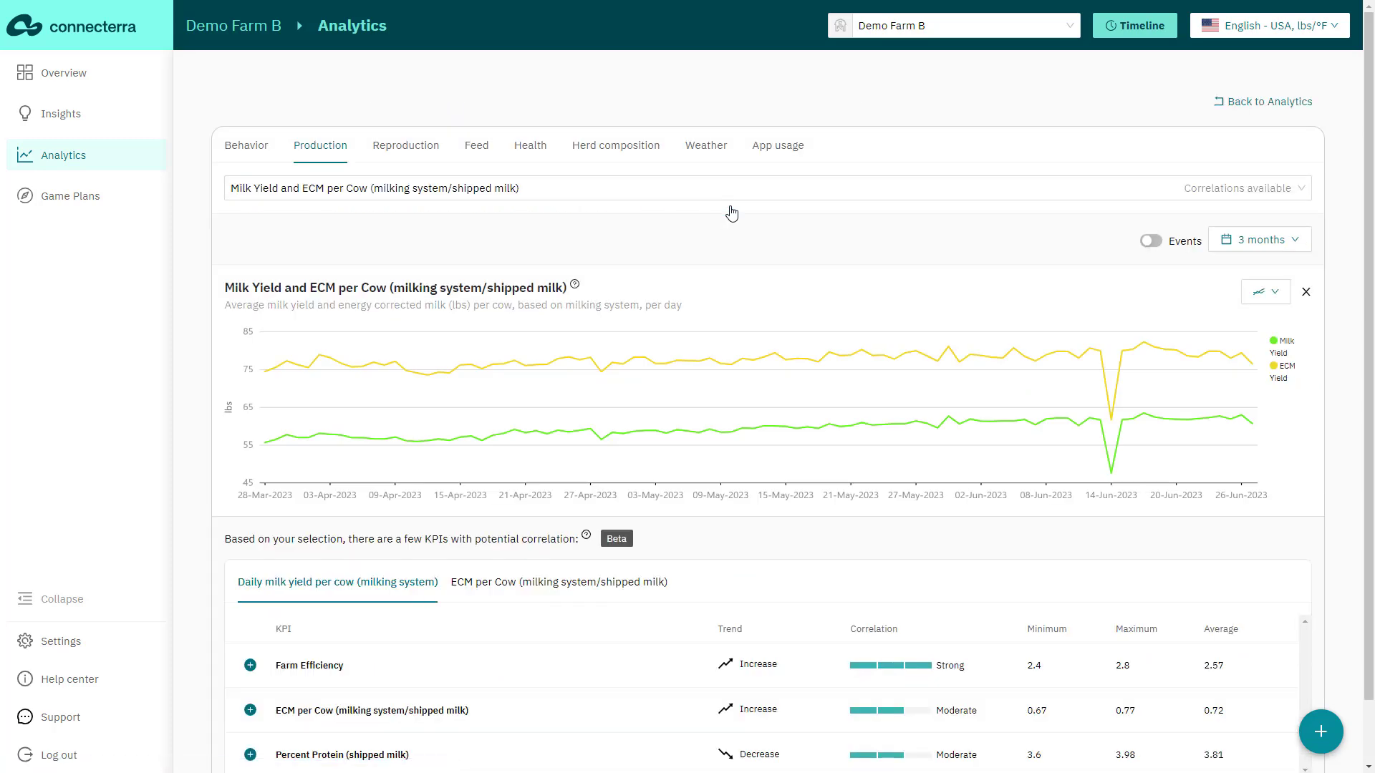
click(1249, 245)
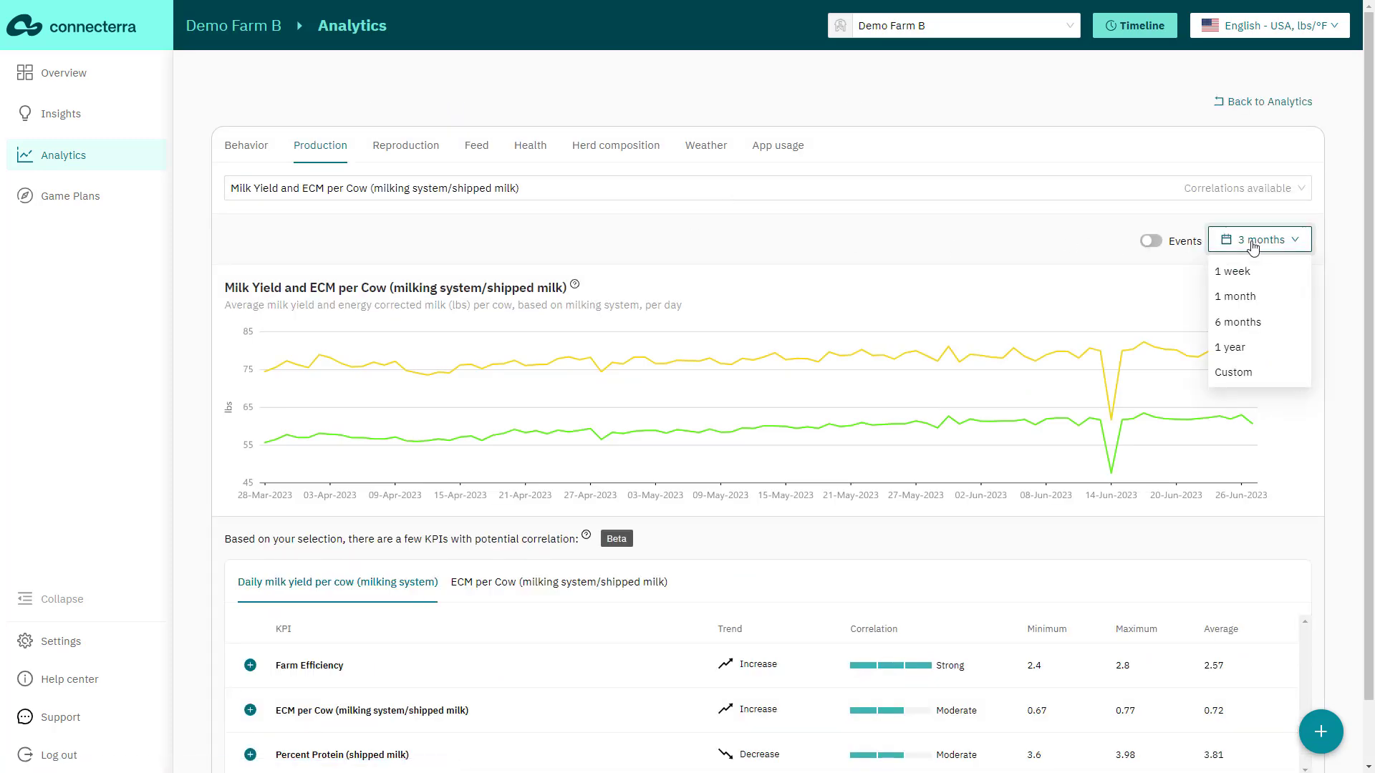
click(1230, 381)
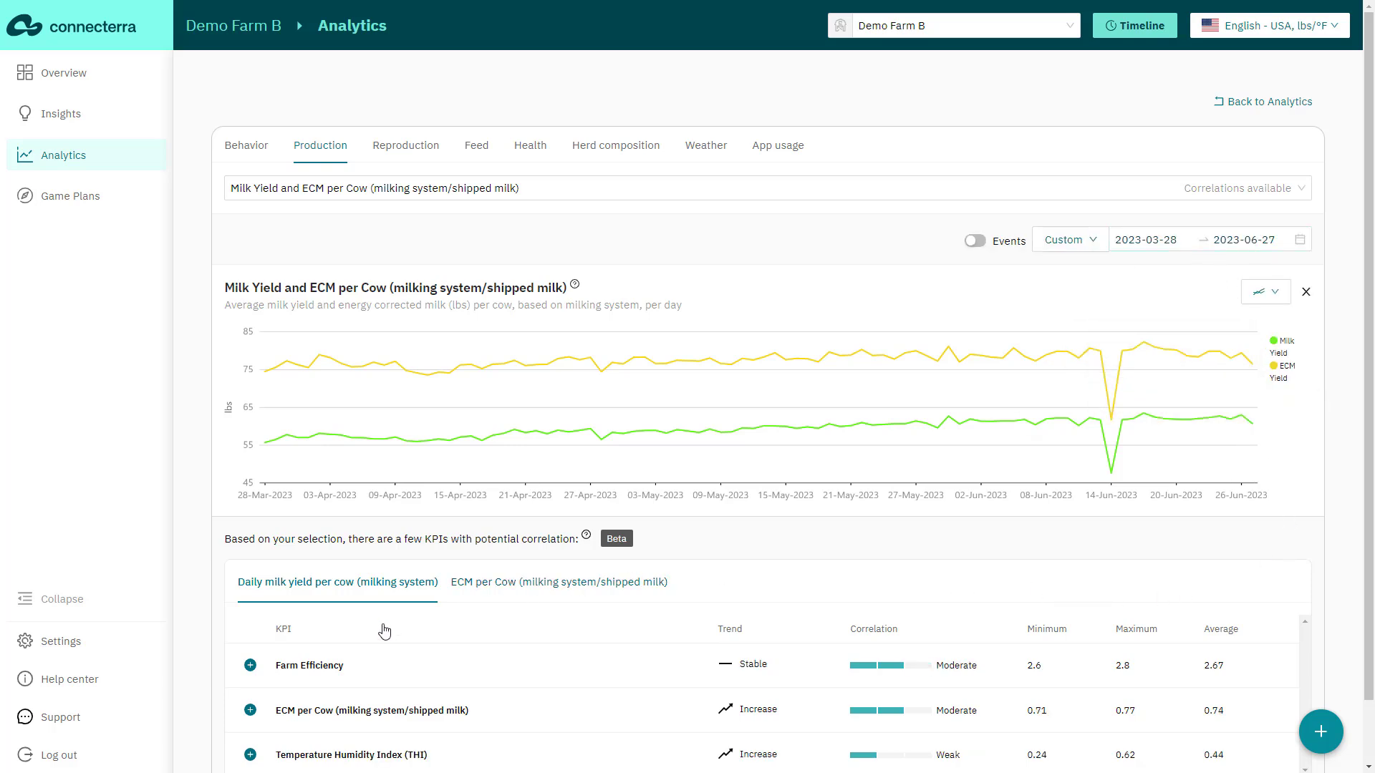
scroll(374, 644, down, 1)
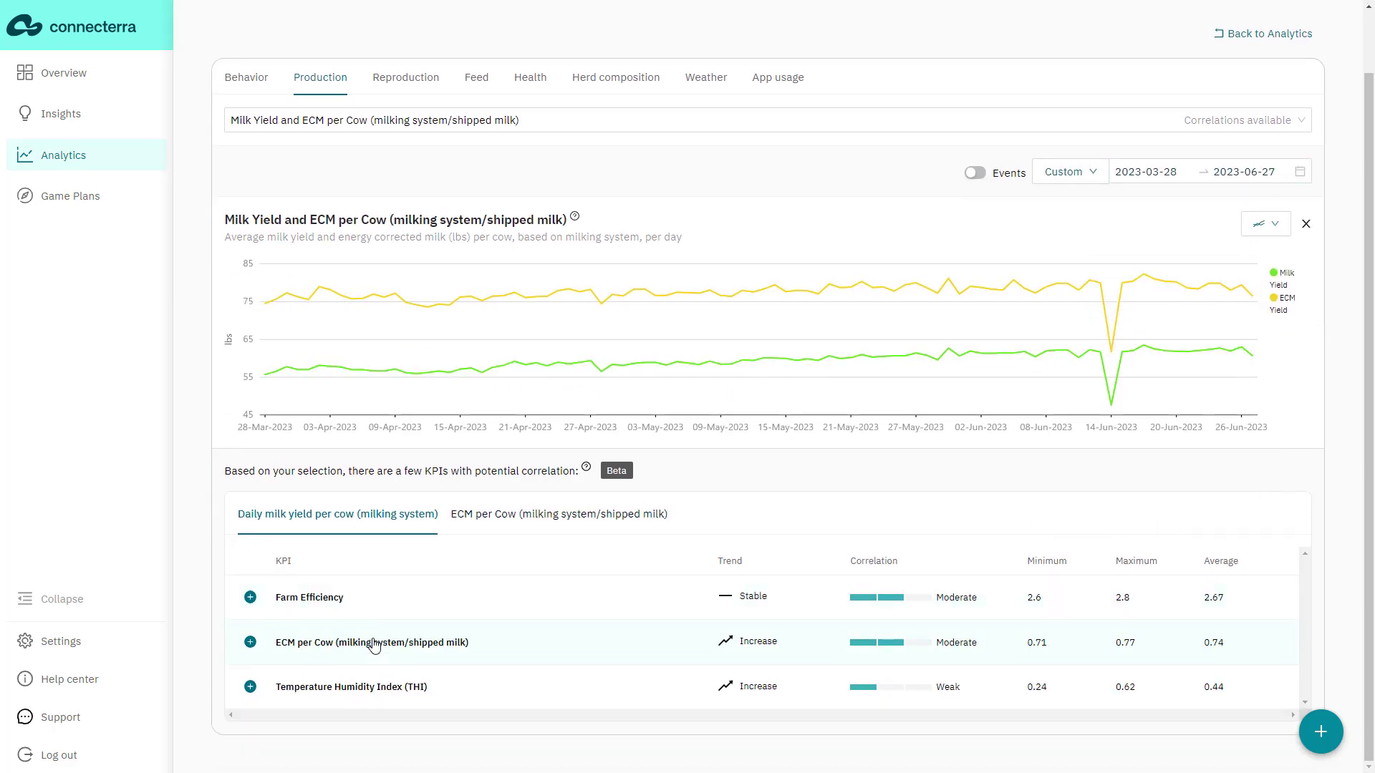
click(339, 691)
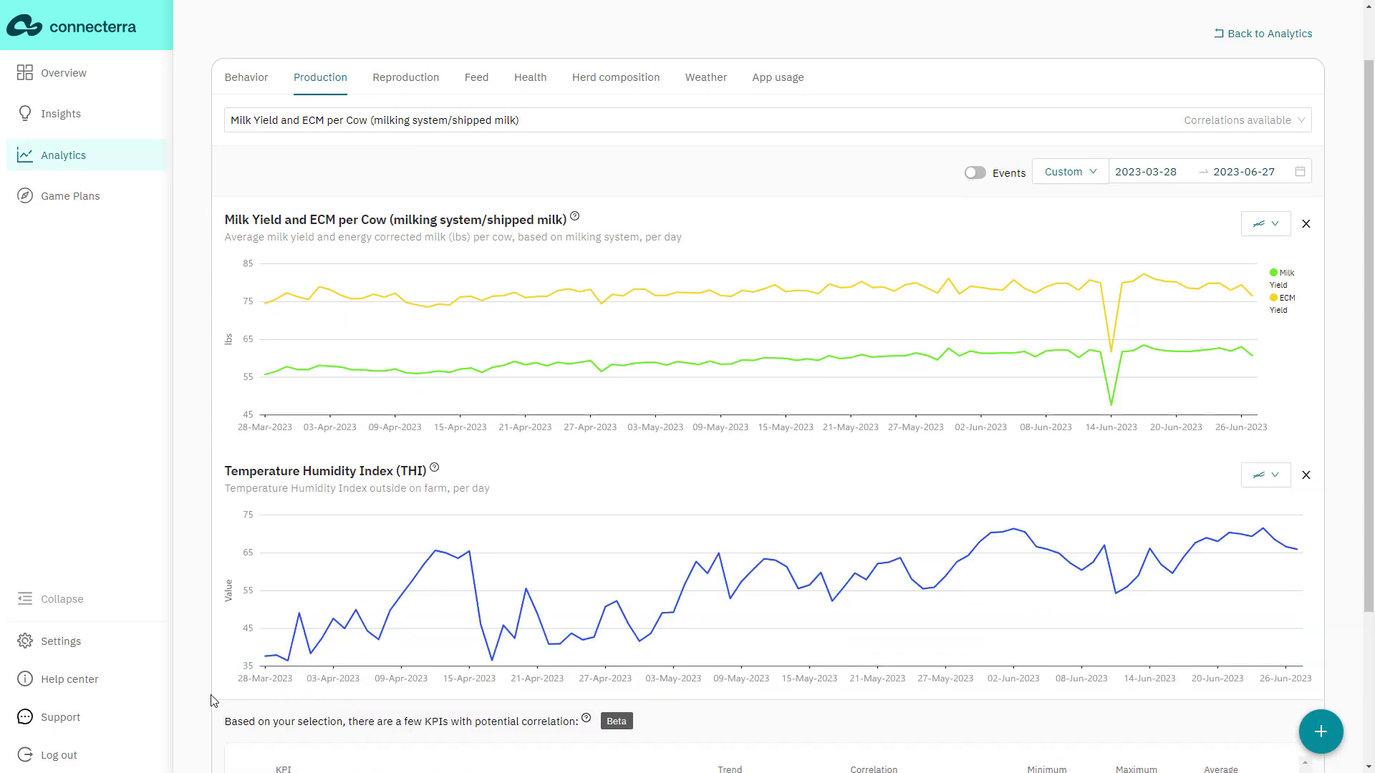
scroll(185, 677, down, 1)
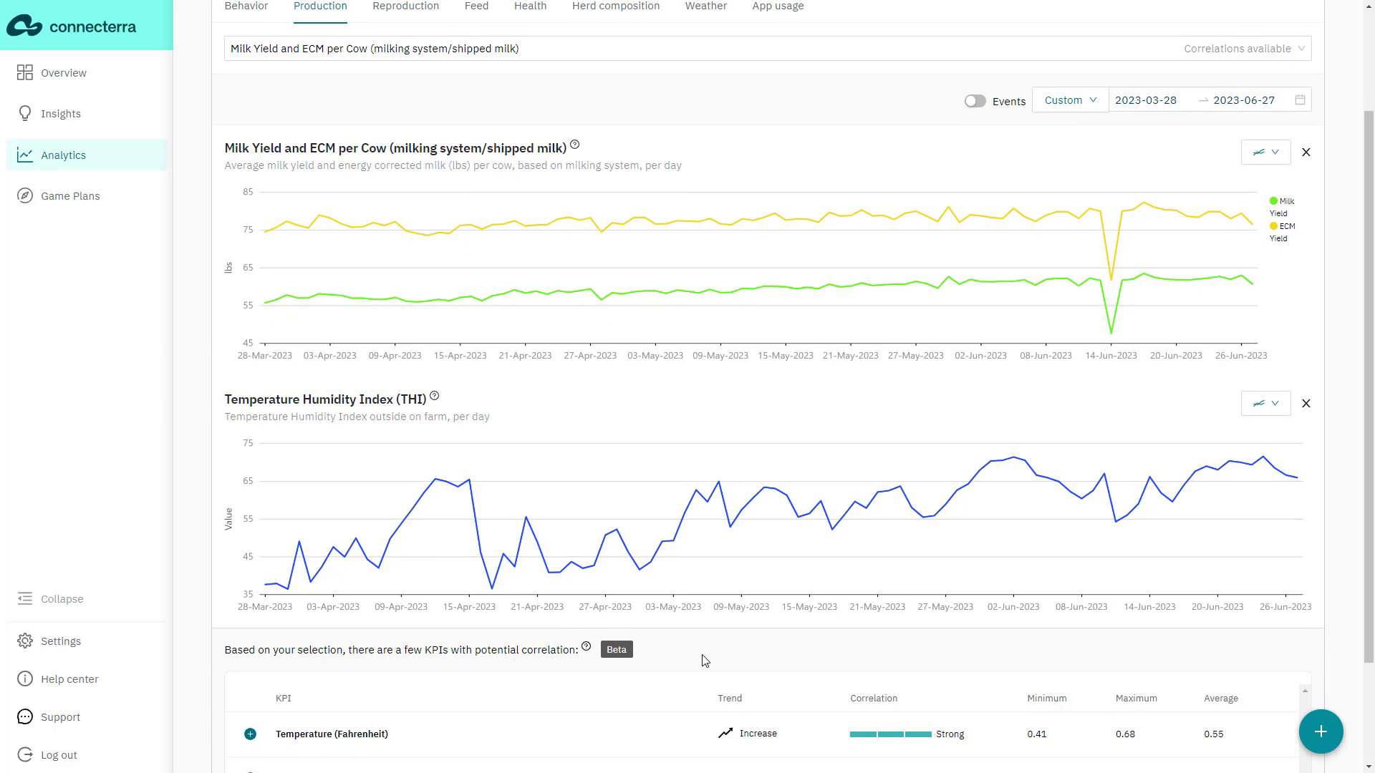
scroll(704, 660, up, 1)
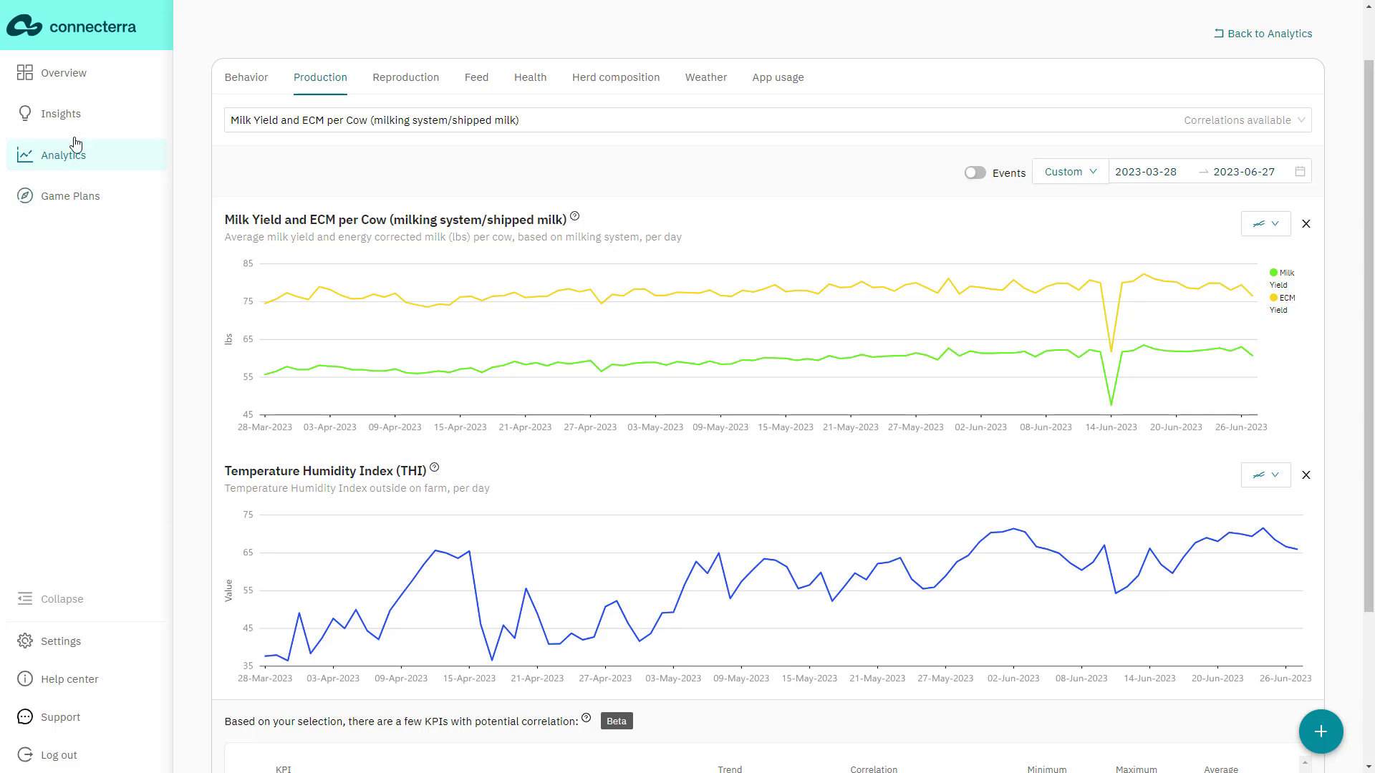
Activate an Insemination rate insight for Demo Farm D, alerting below 66.6% and above 100%.
click(61, 116)
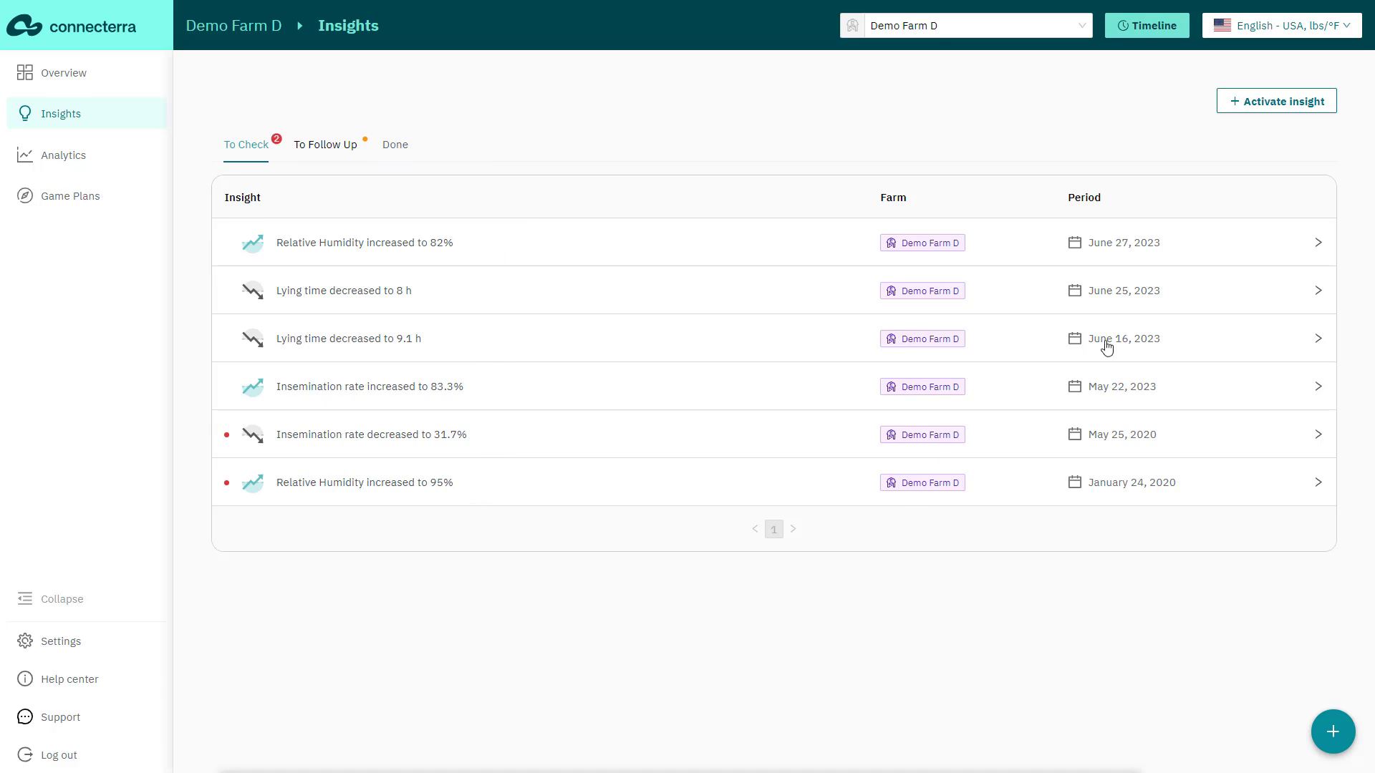
click(1286, 111)
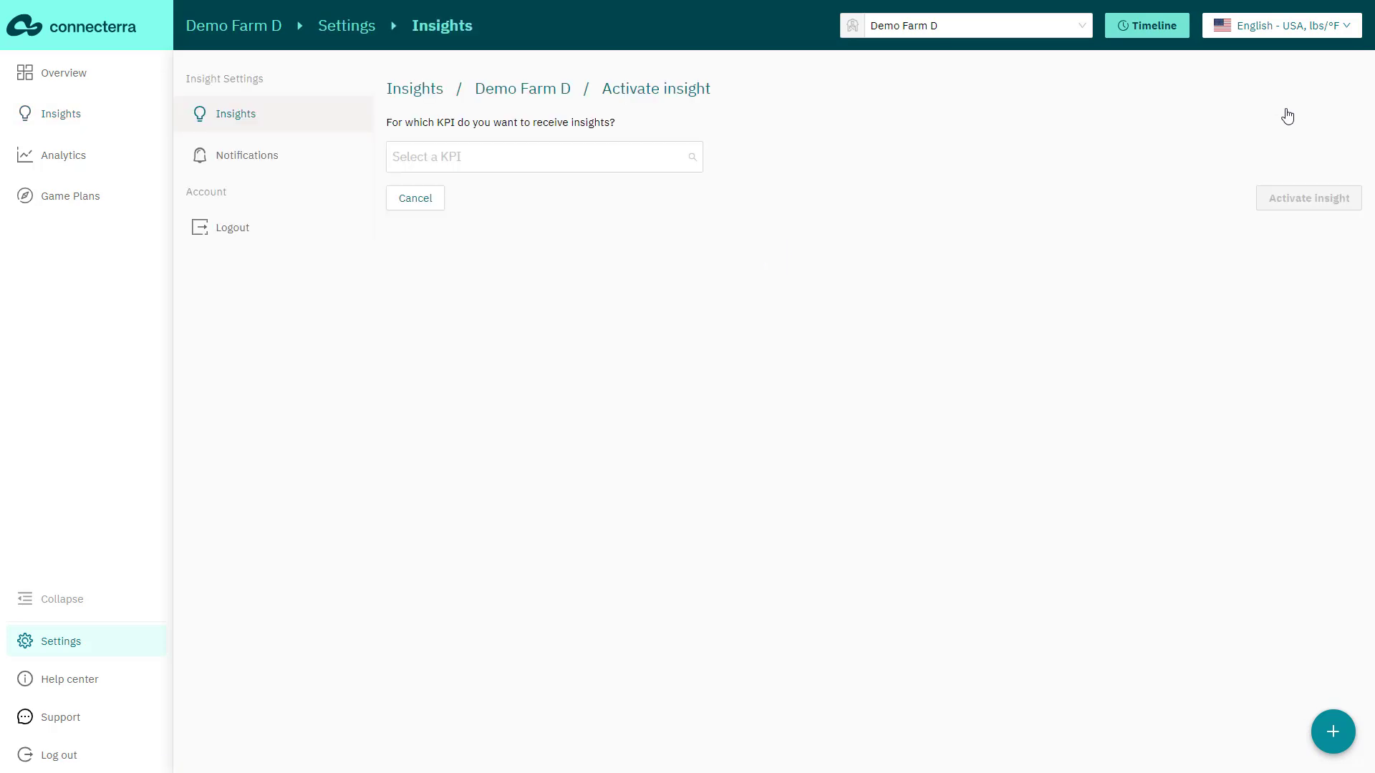
click(445, 159)
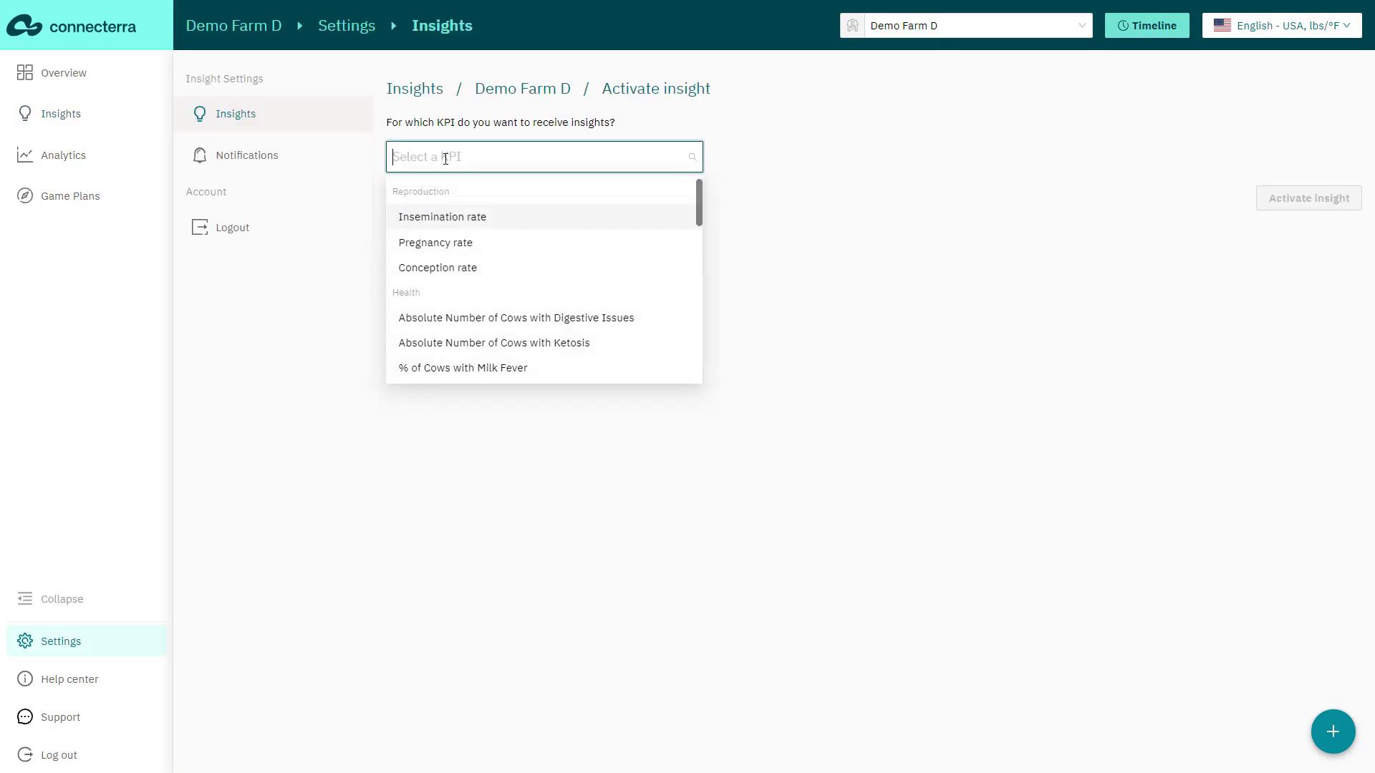
click(441, 219)
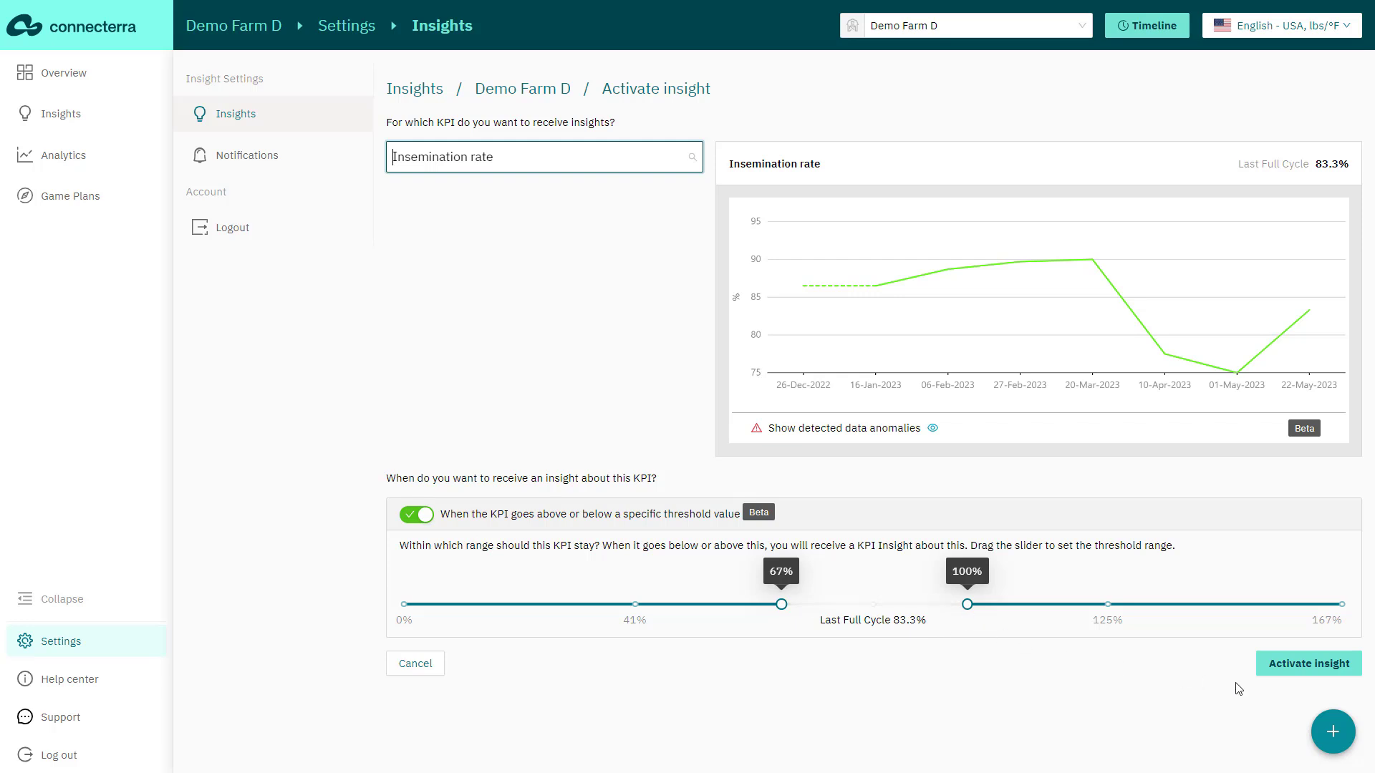
click(1305, 674)
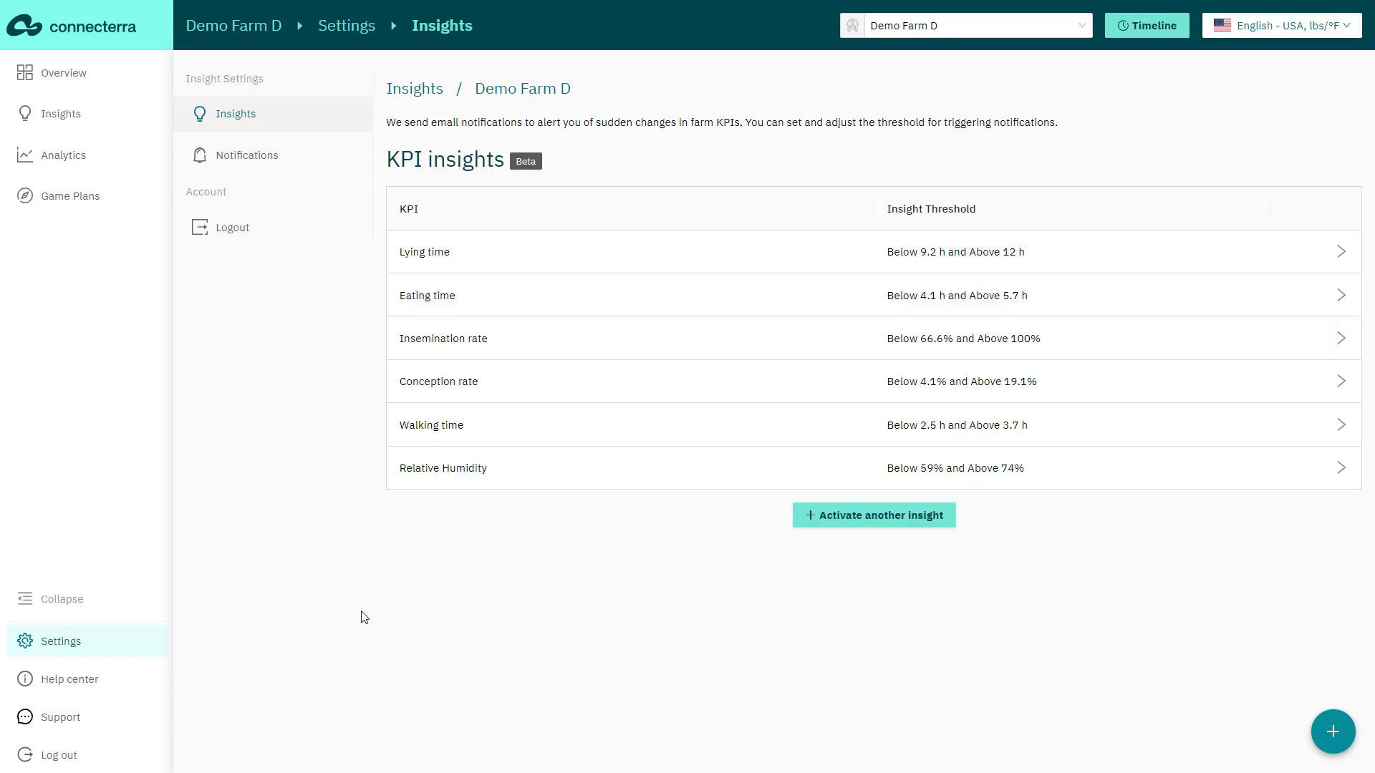
Record a feeding schedule change as the cause of the Lying time decreased to 8 h insight.
click(83, 122)
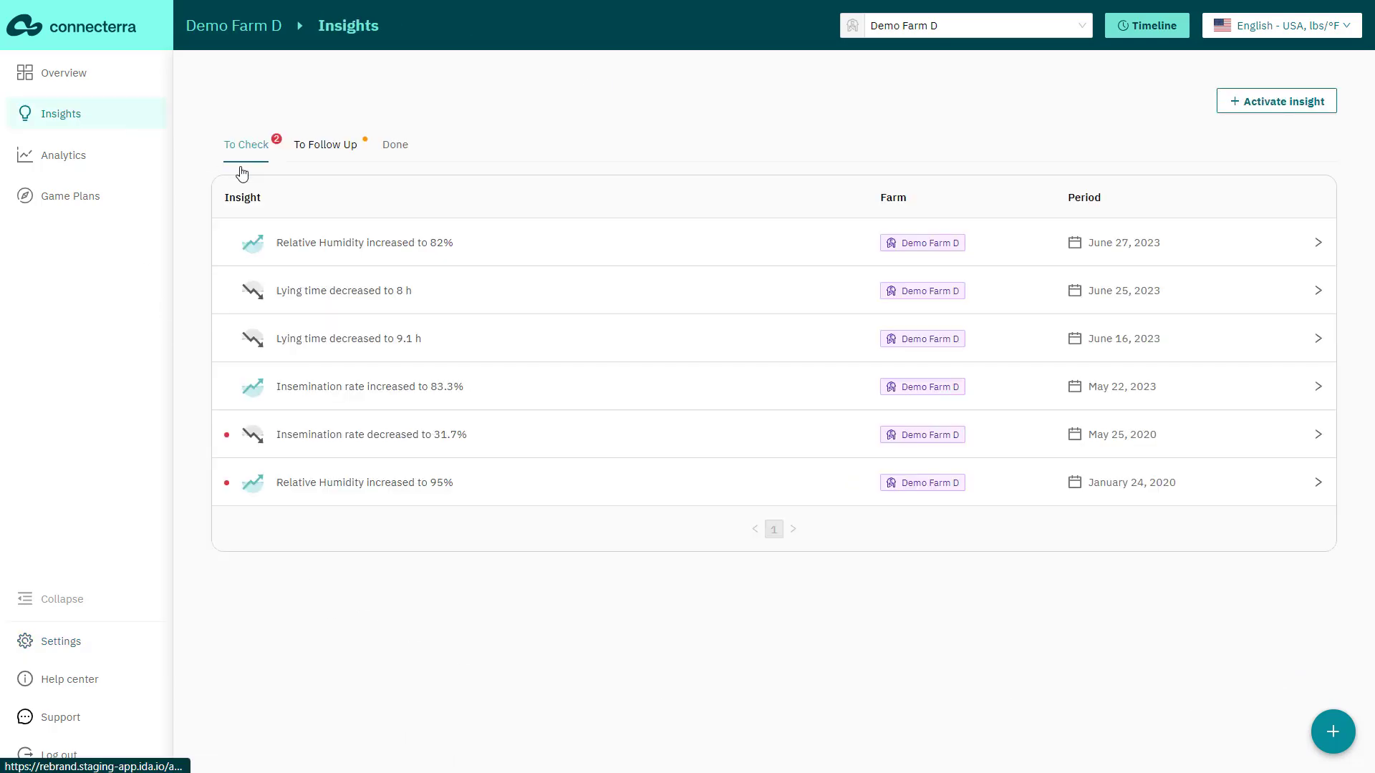
click(340, 295)
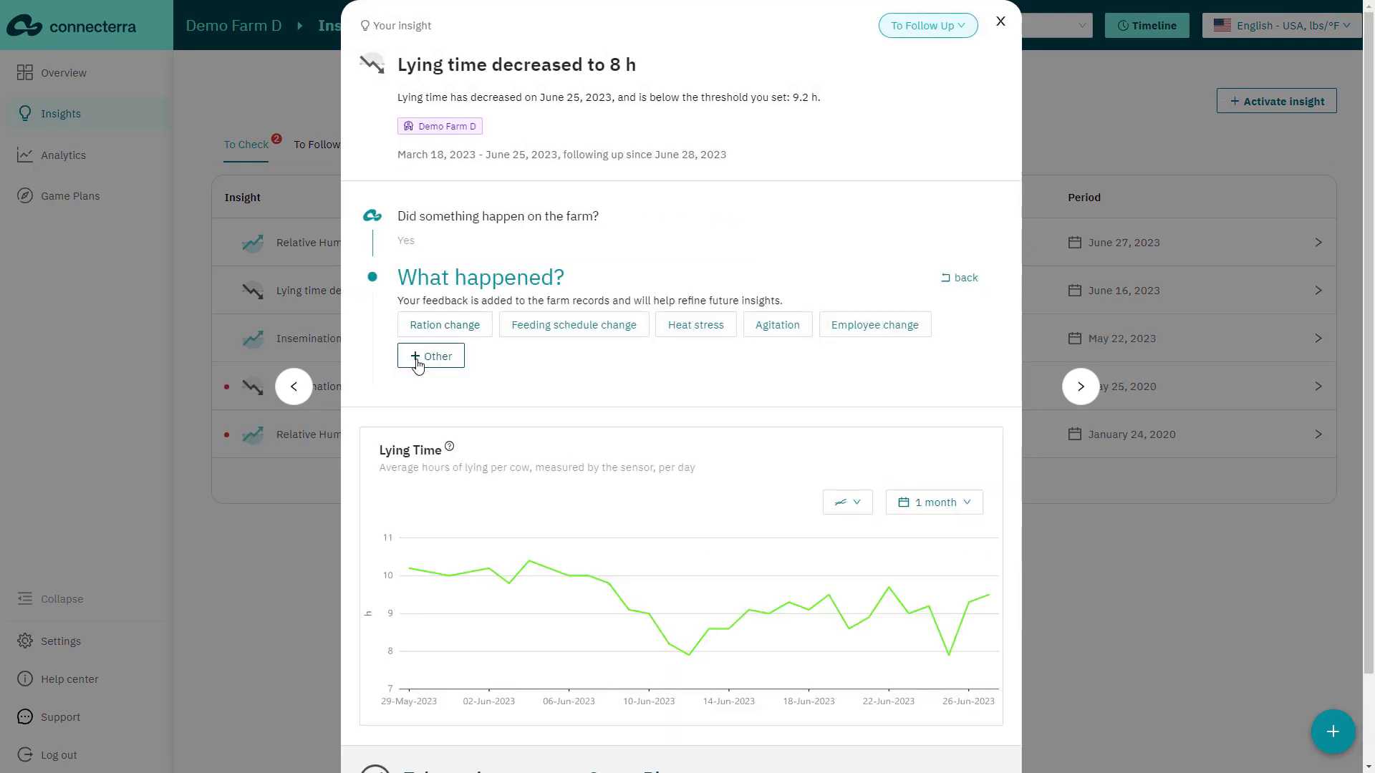
click(547, 331)
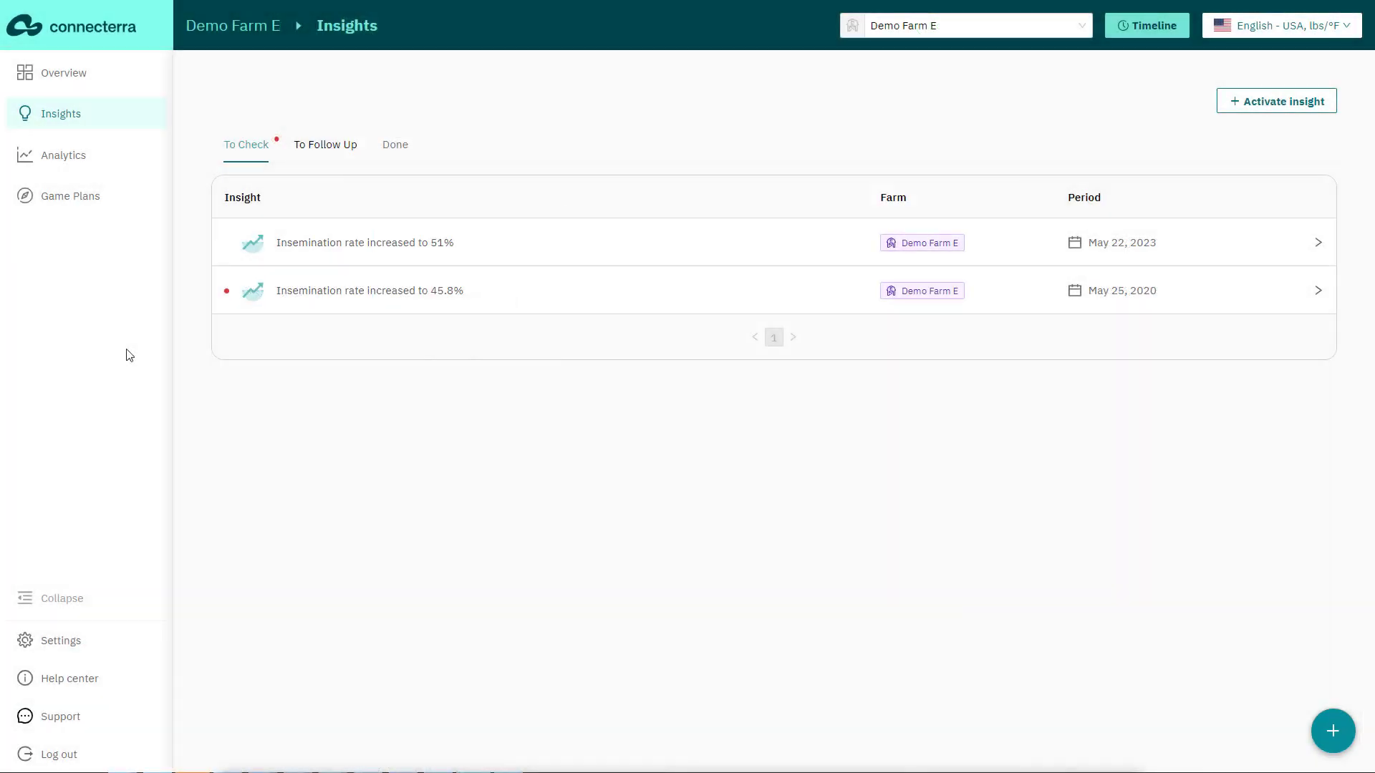
Open Demo Farm E's timeline, preview the quick actions, and expand the Feb 13 Concentrates event.
click(1144, 35)
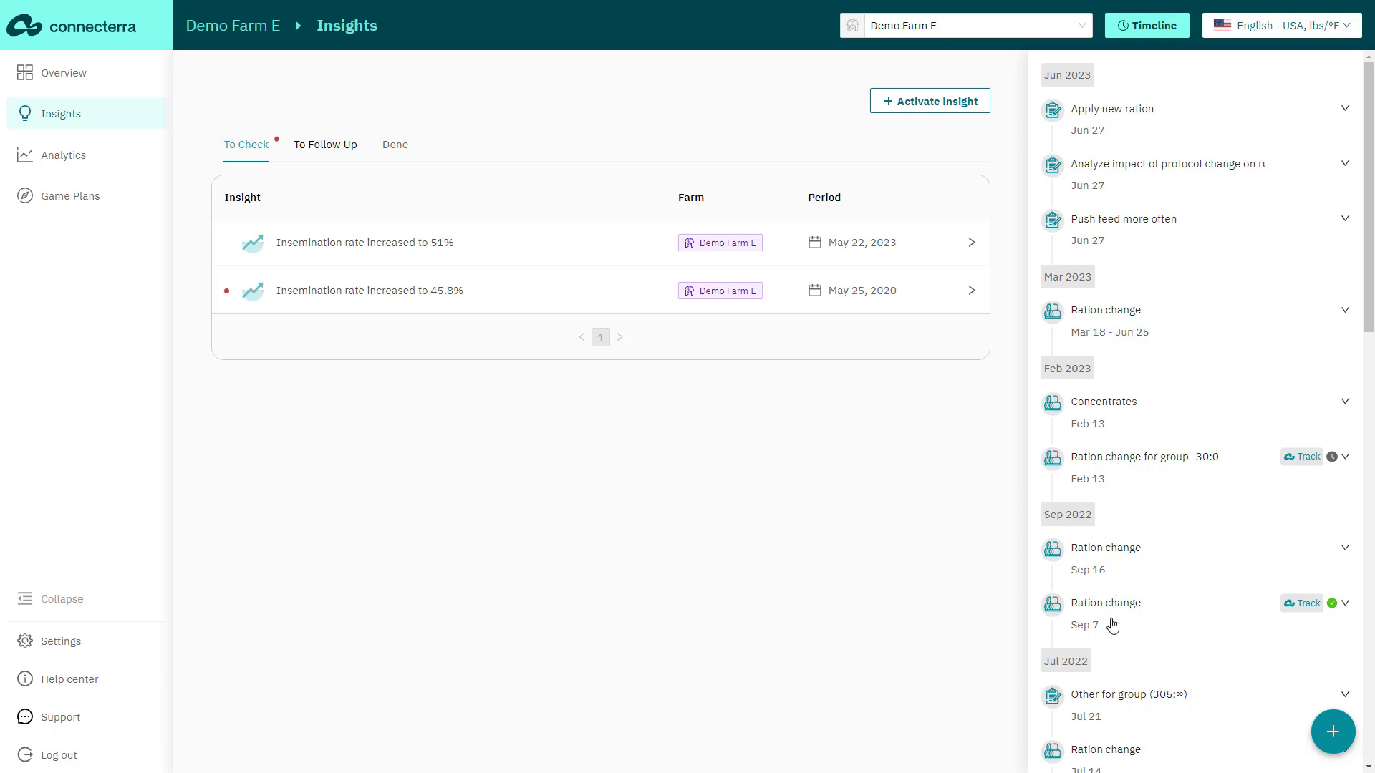
click(1328, 736)
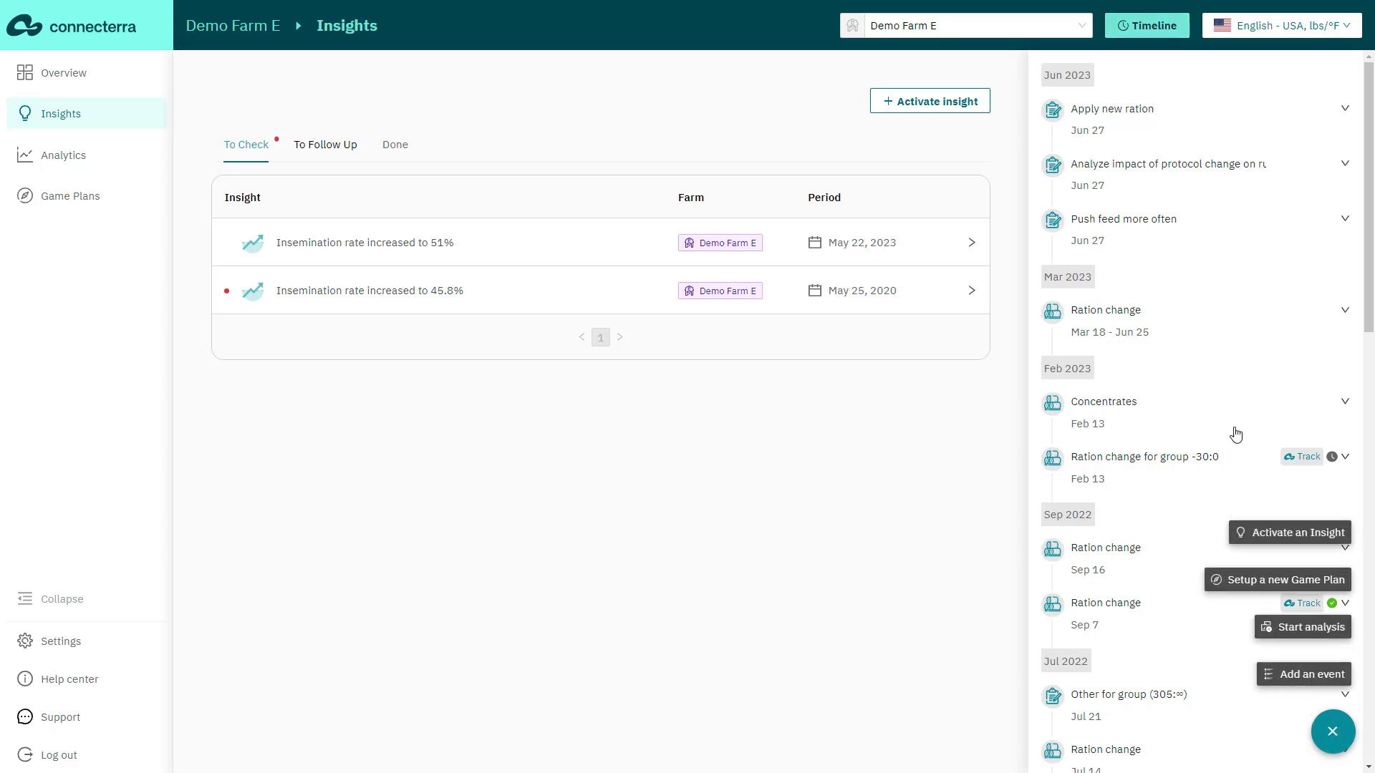
click(1182, 417)
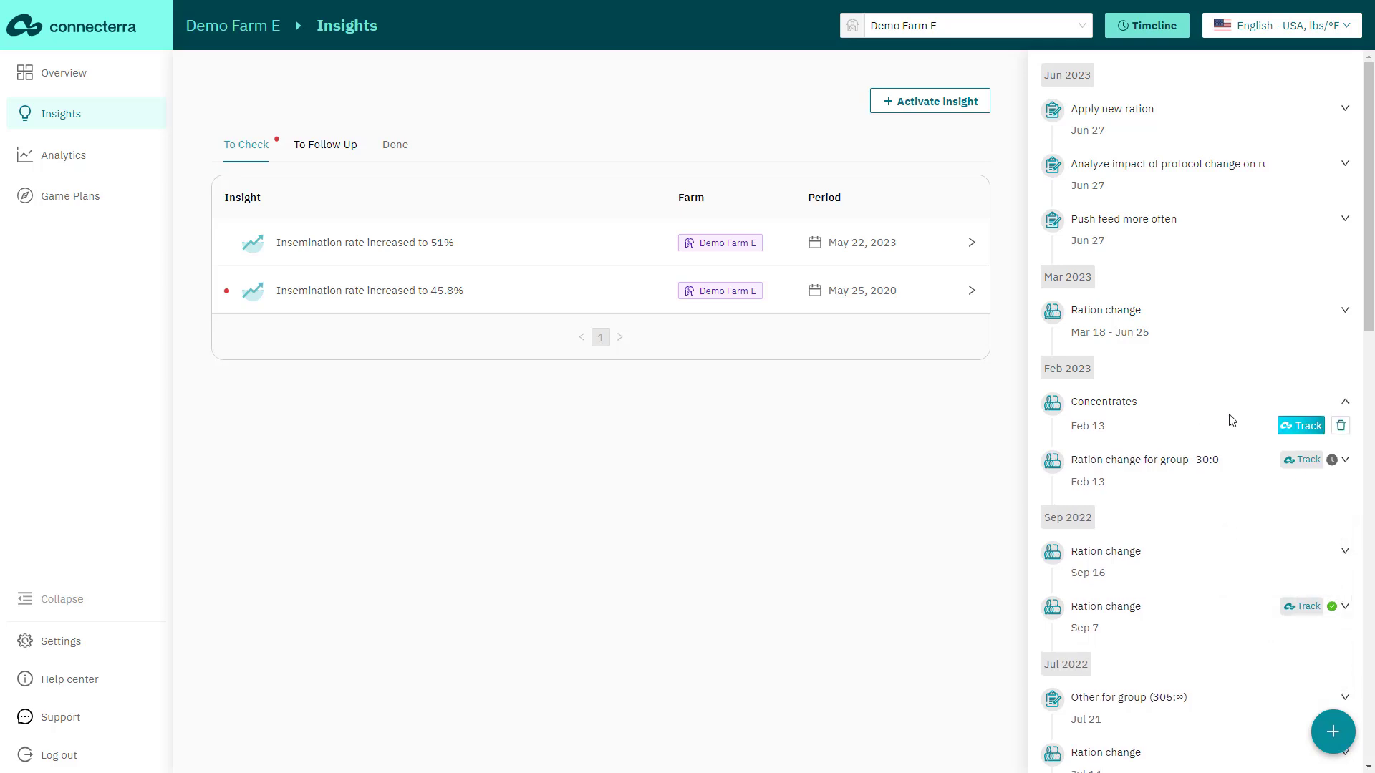
Track the Sep 16 ration change expecting Eating time to increase by 2023-06-30, and view the summary.
click(1246, 561)
click(1301, 589)
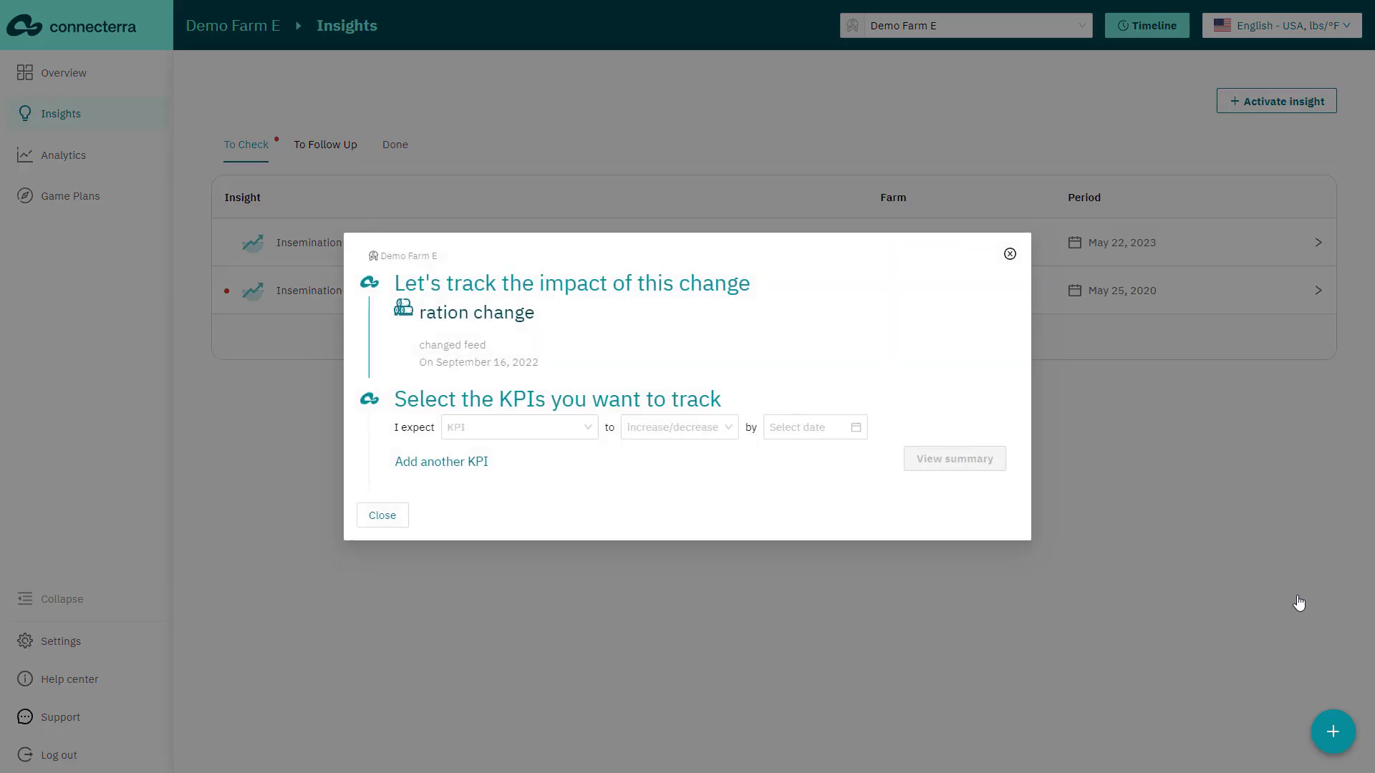
click(570, 432)
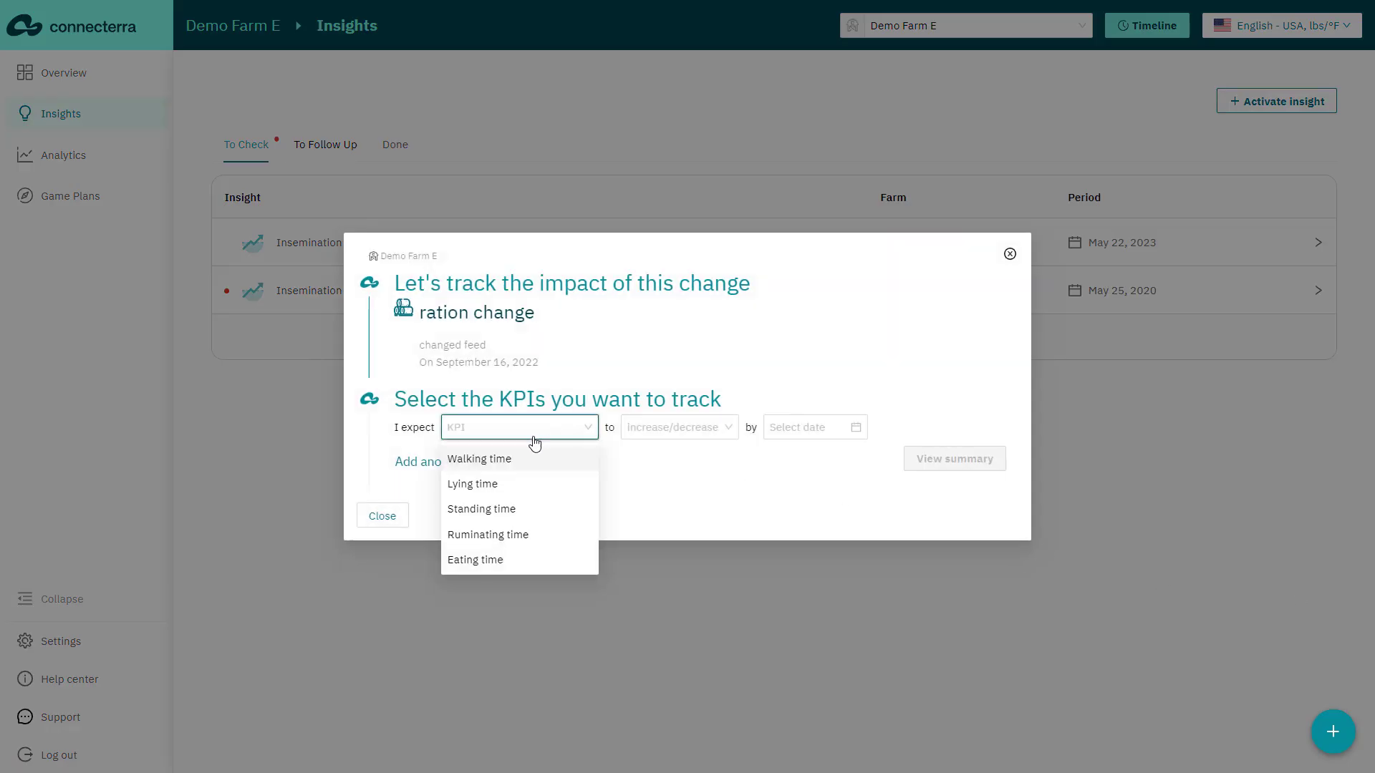
click(504, 566)
click(649, 434)
click(657, 489)
click(748, 426)
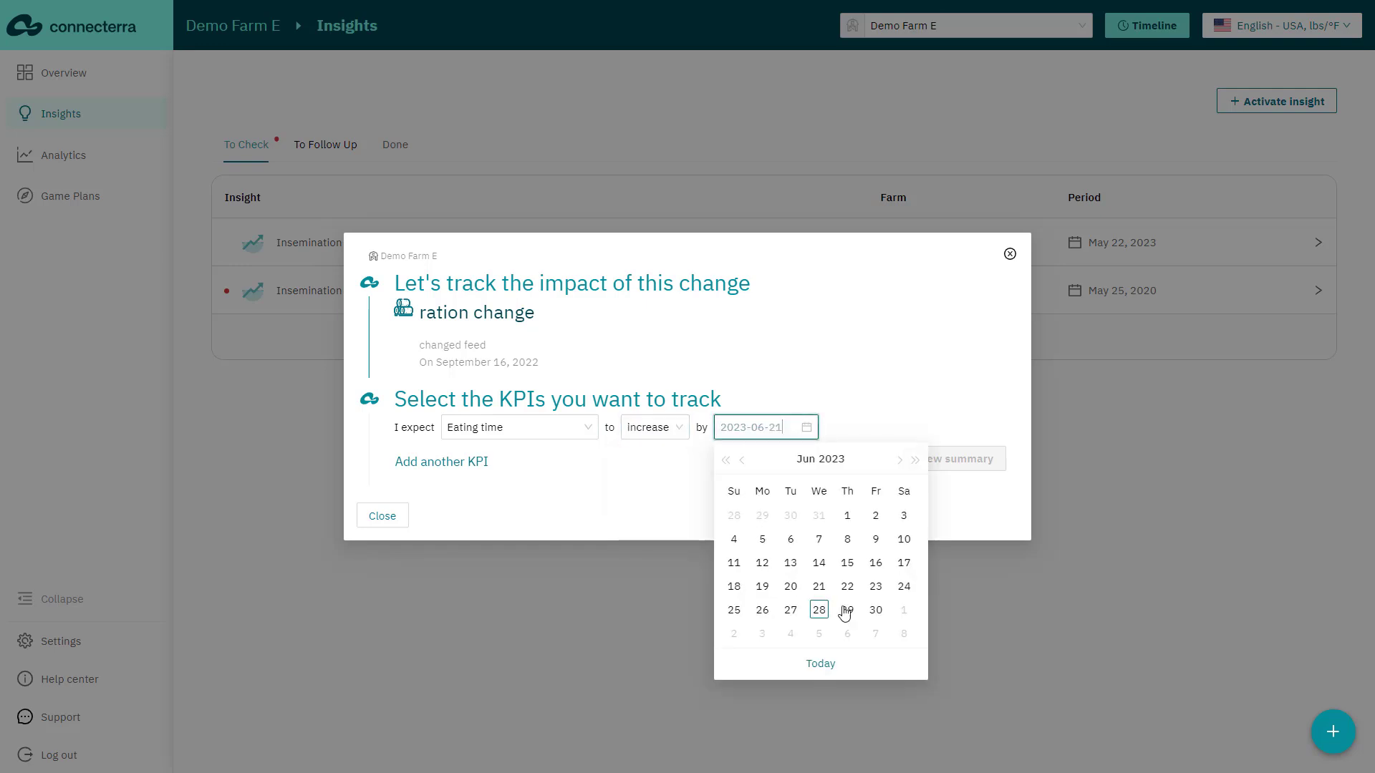
click(876, 610)
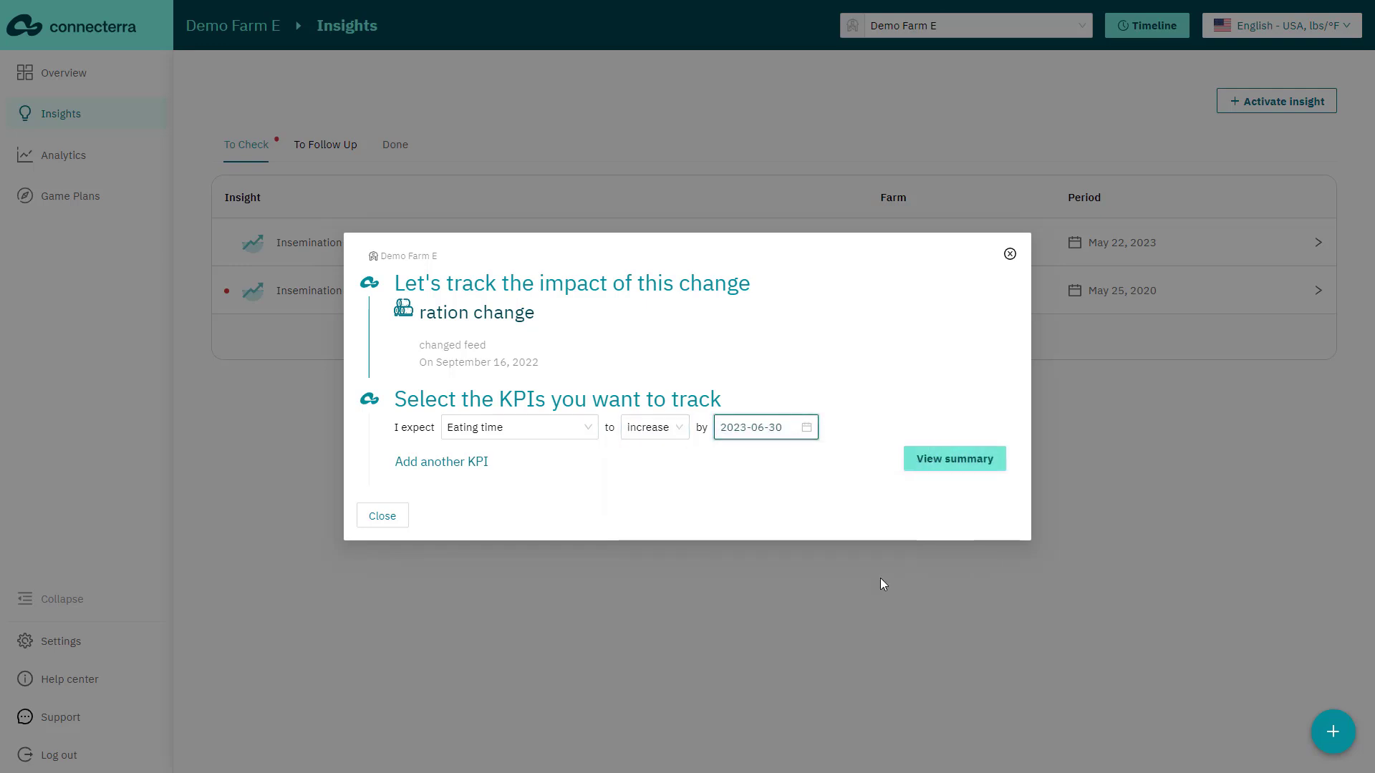
click(939, 470)
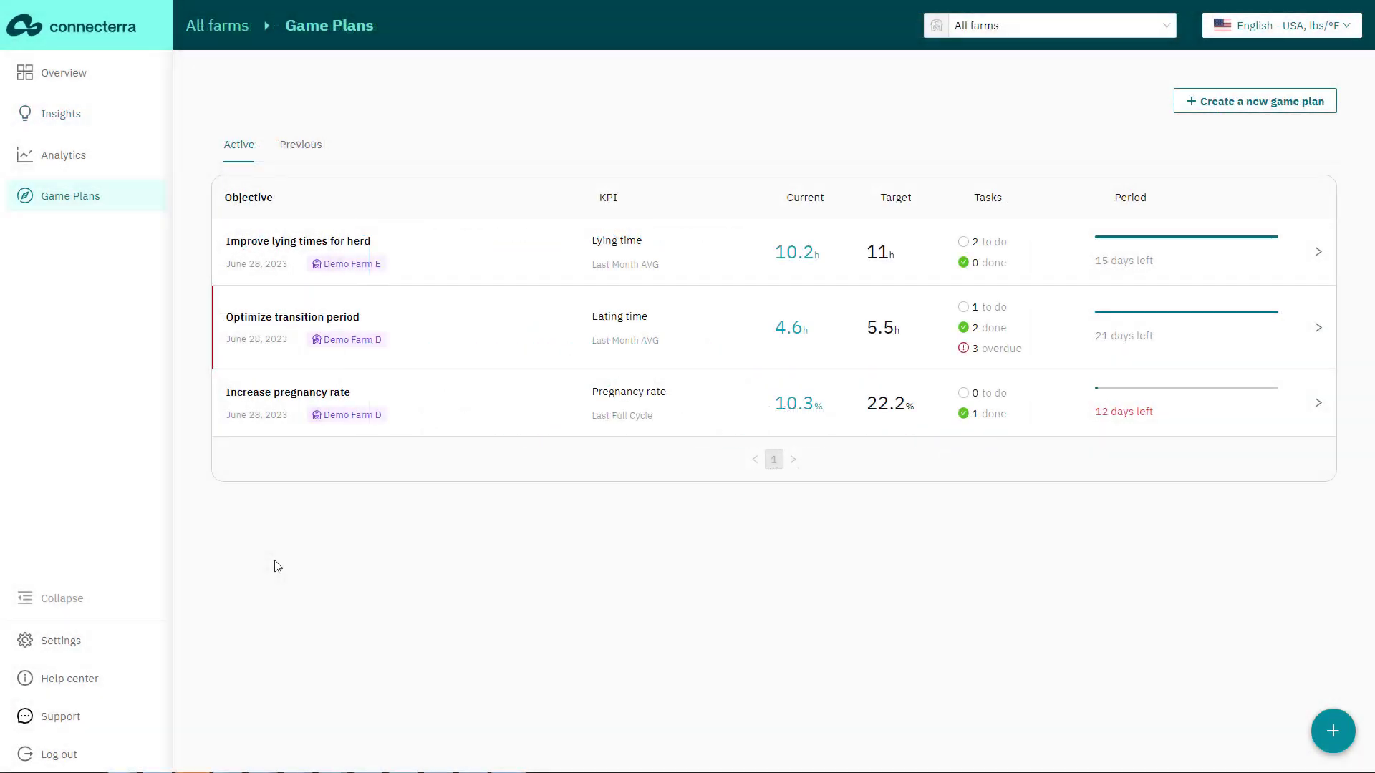
Create a Demo Farm D game plan 'Measure the impact of ration change' for June 29–July 15, 2023.
click(1271, 101)
click(459, 260)
click(476, 291)
click(627, 258)
text(Measure the impact of ration change)
click(616, 485)
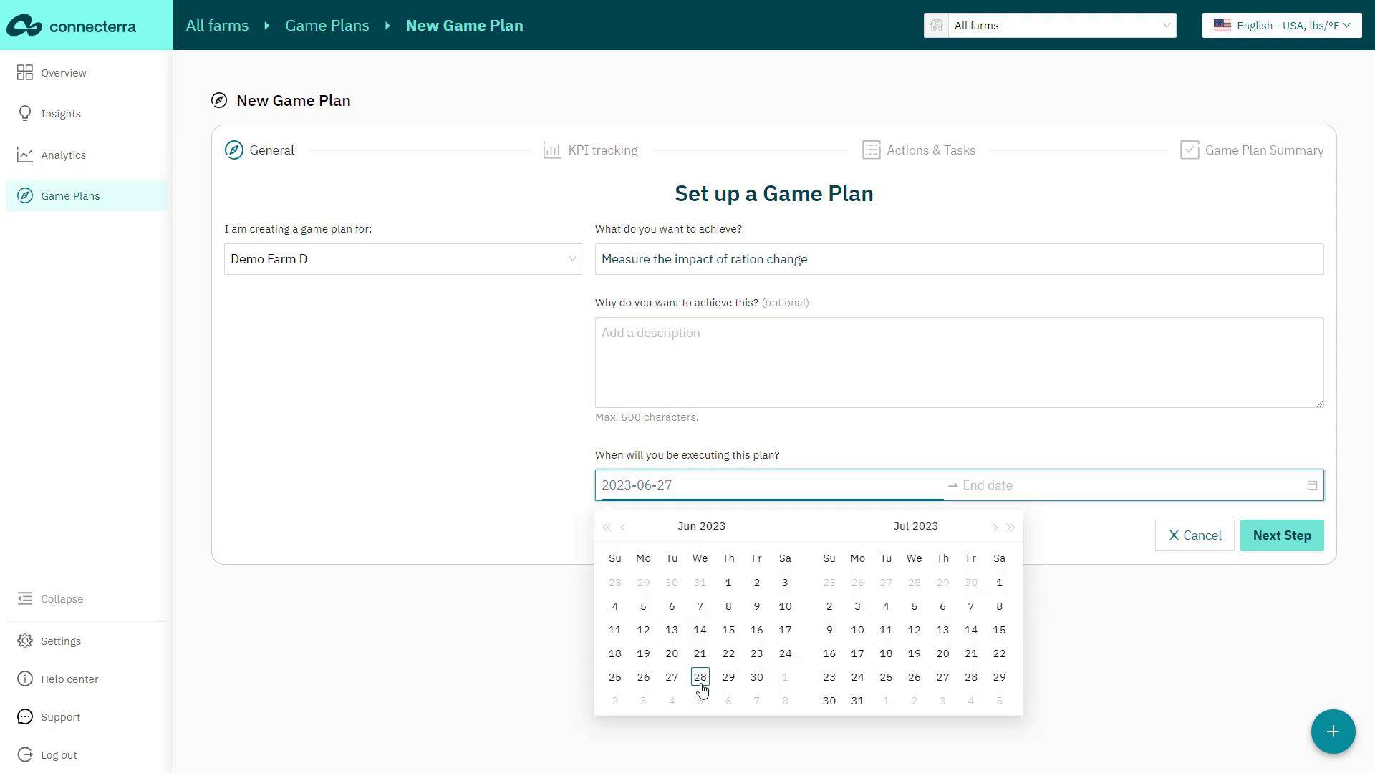
click(736, 677)
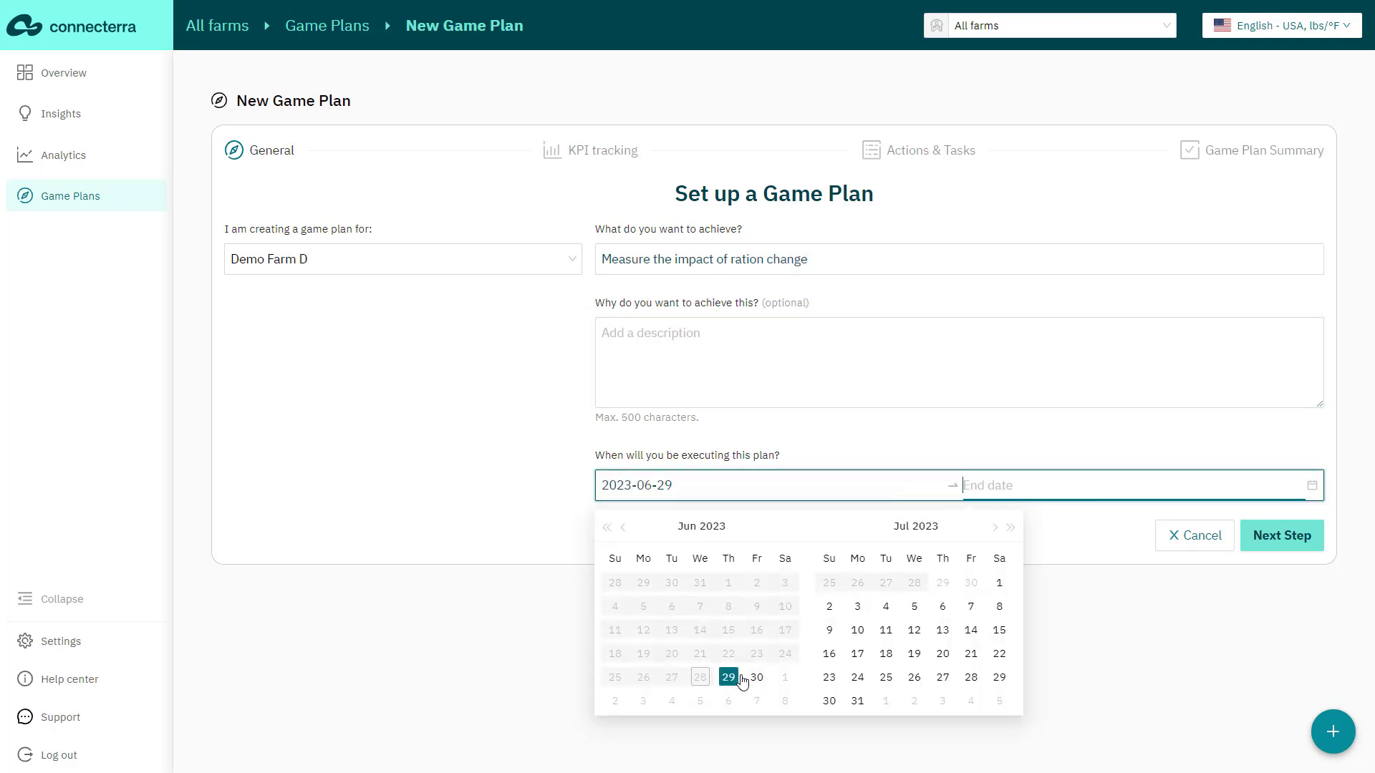
click(998, 630)
Choose Ruminating time as the game plan's tracked KPI.
click(1276, 545)
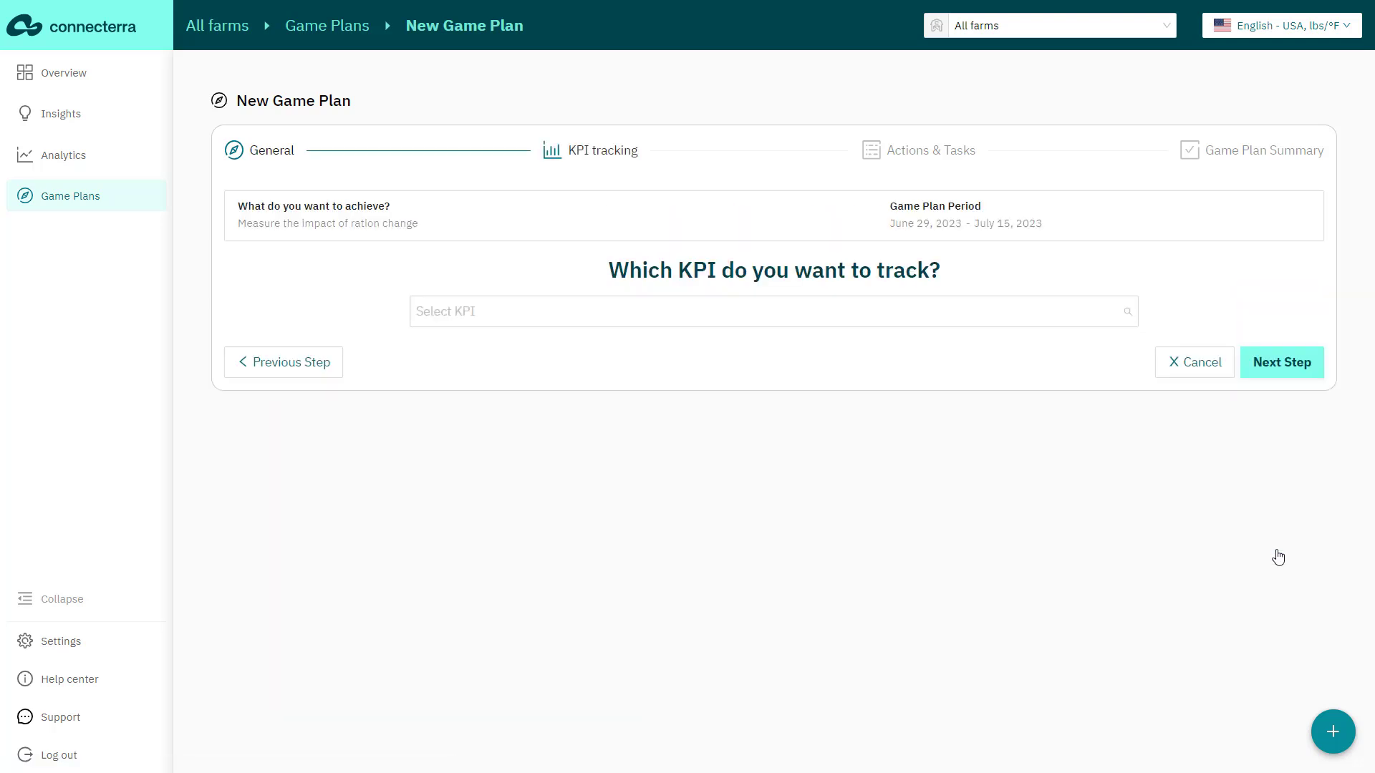
click(533, 316)
text(rumi)
click(470, 373)
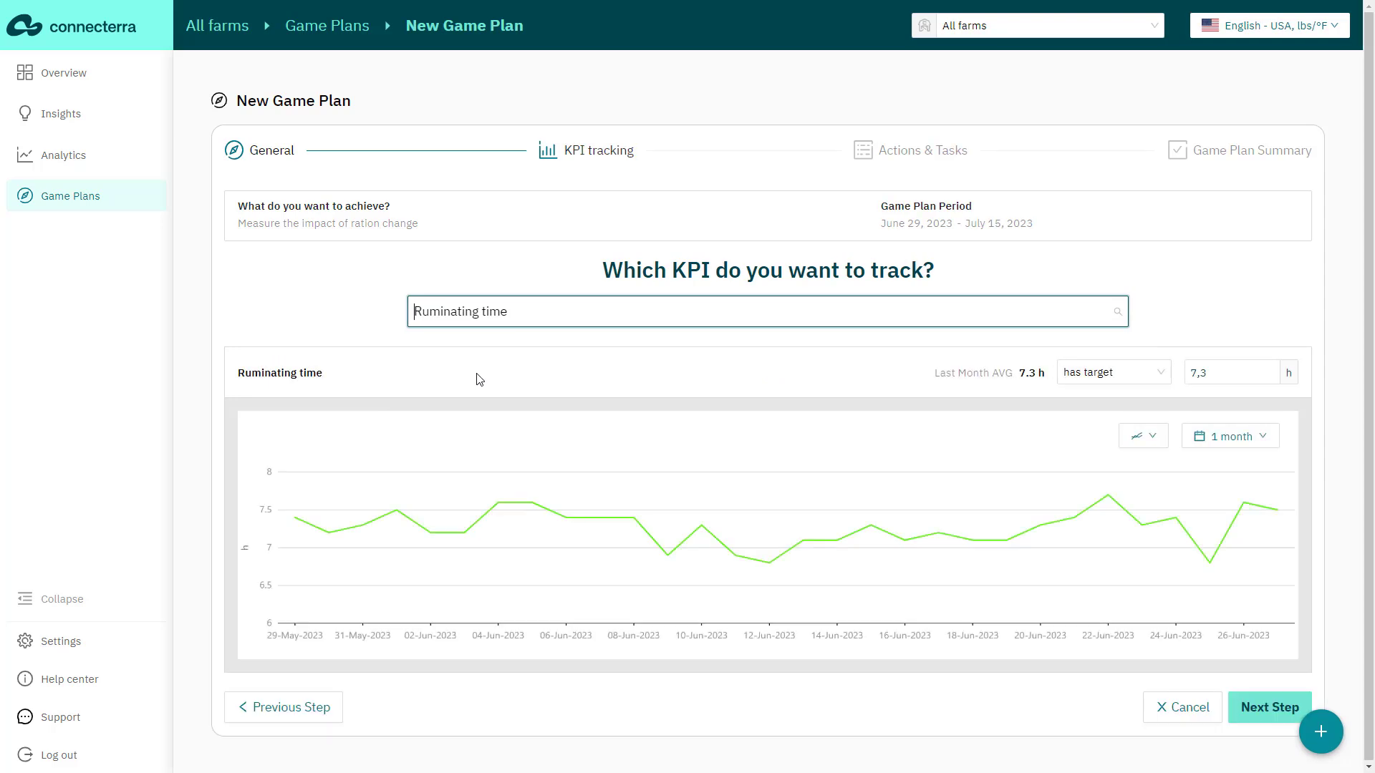
Raise the Ruminating time target to 8 h and add the task 'Adjust the feed mix'.
click(1267, 368)
click(1268, 707)
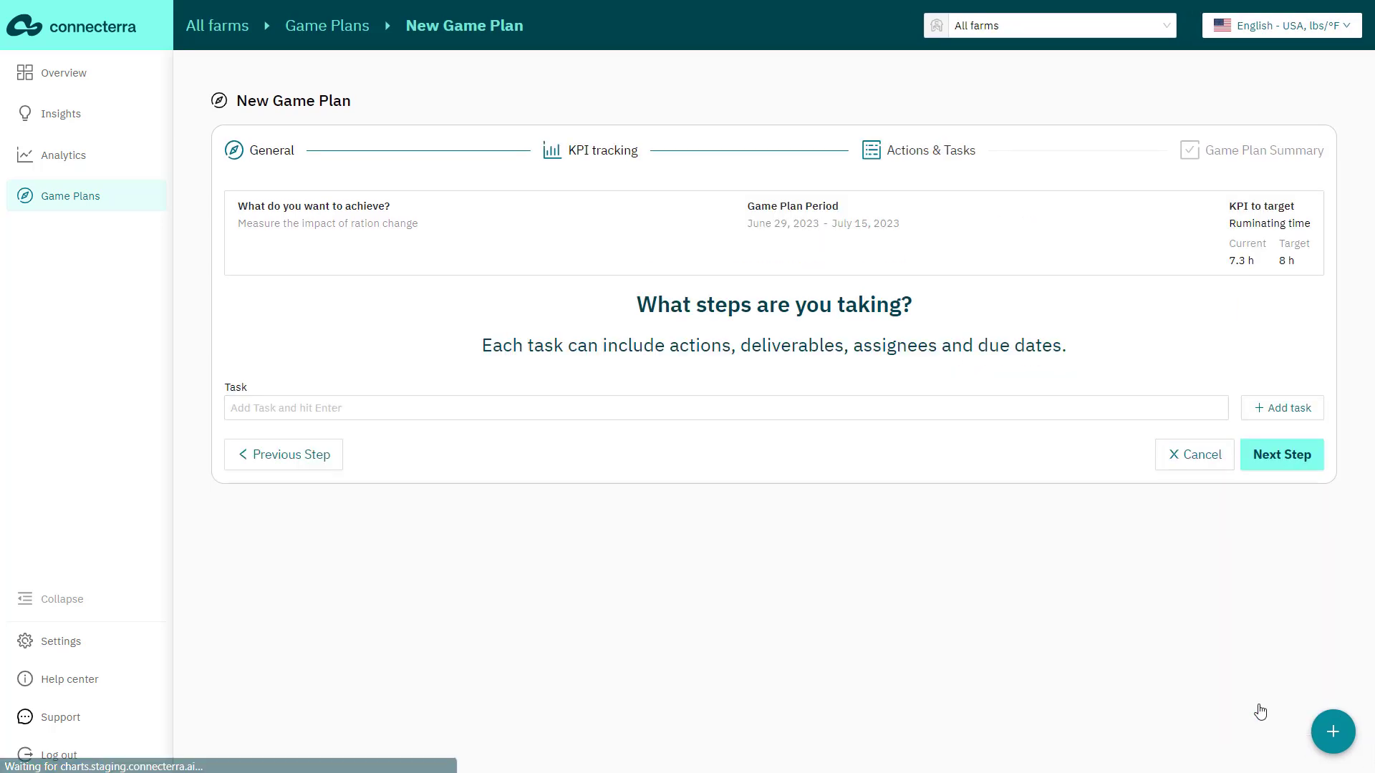
click(501, 408)
text(Adjust the feed mix)
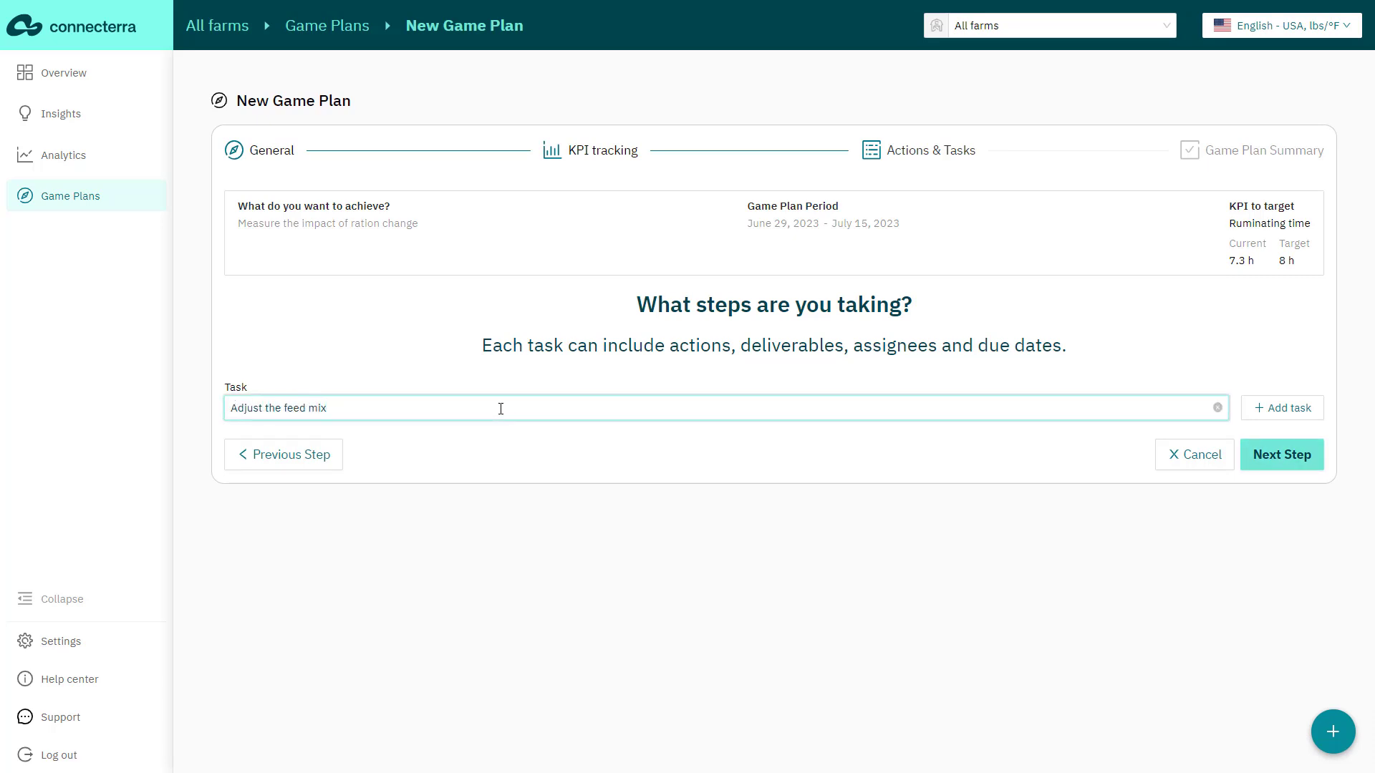
key(Return)
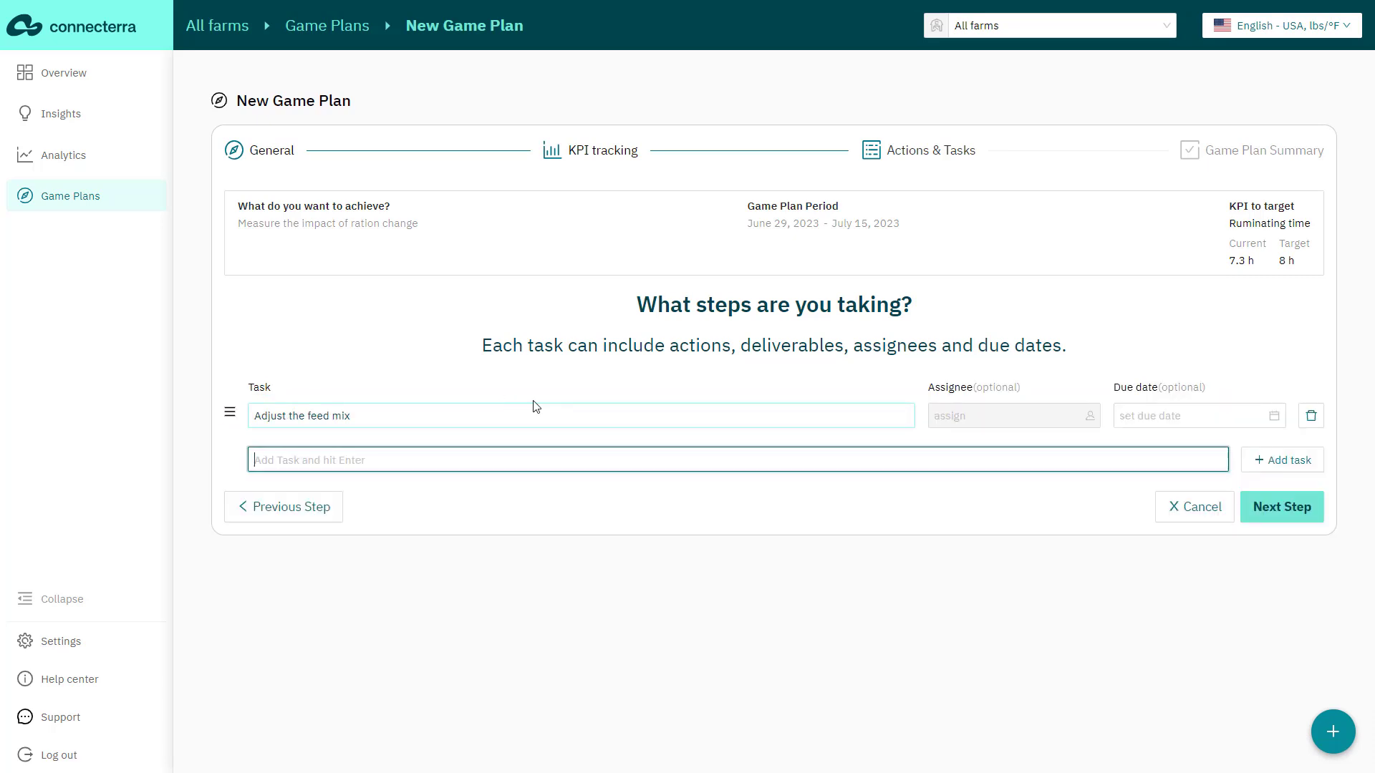
Set the task due June 30, 2023, assign it, and create the game plan.
click(1187, 421)
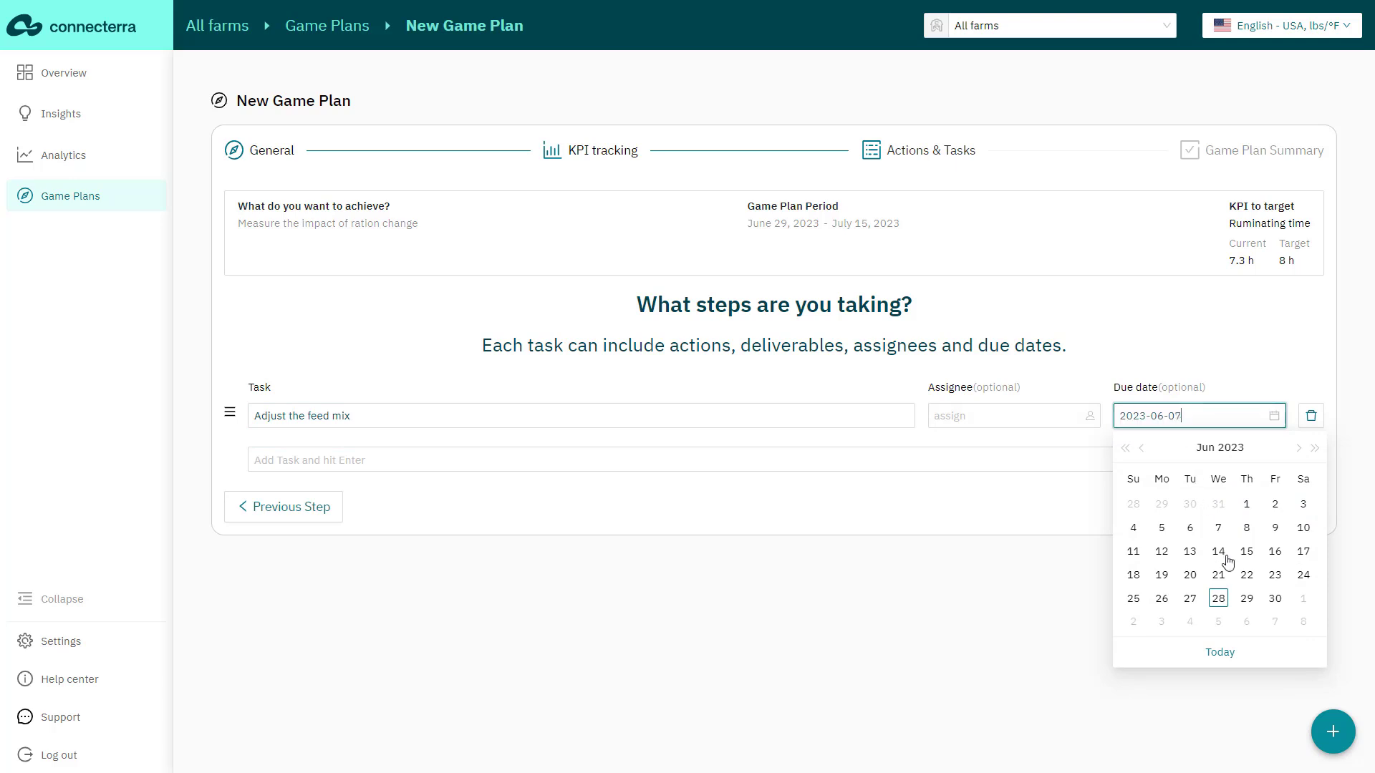
click(1275, 599)
click(1030, 420)
click(1017, 453)
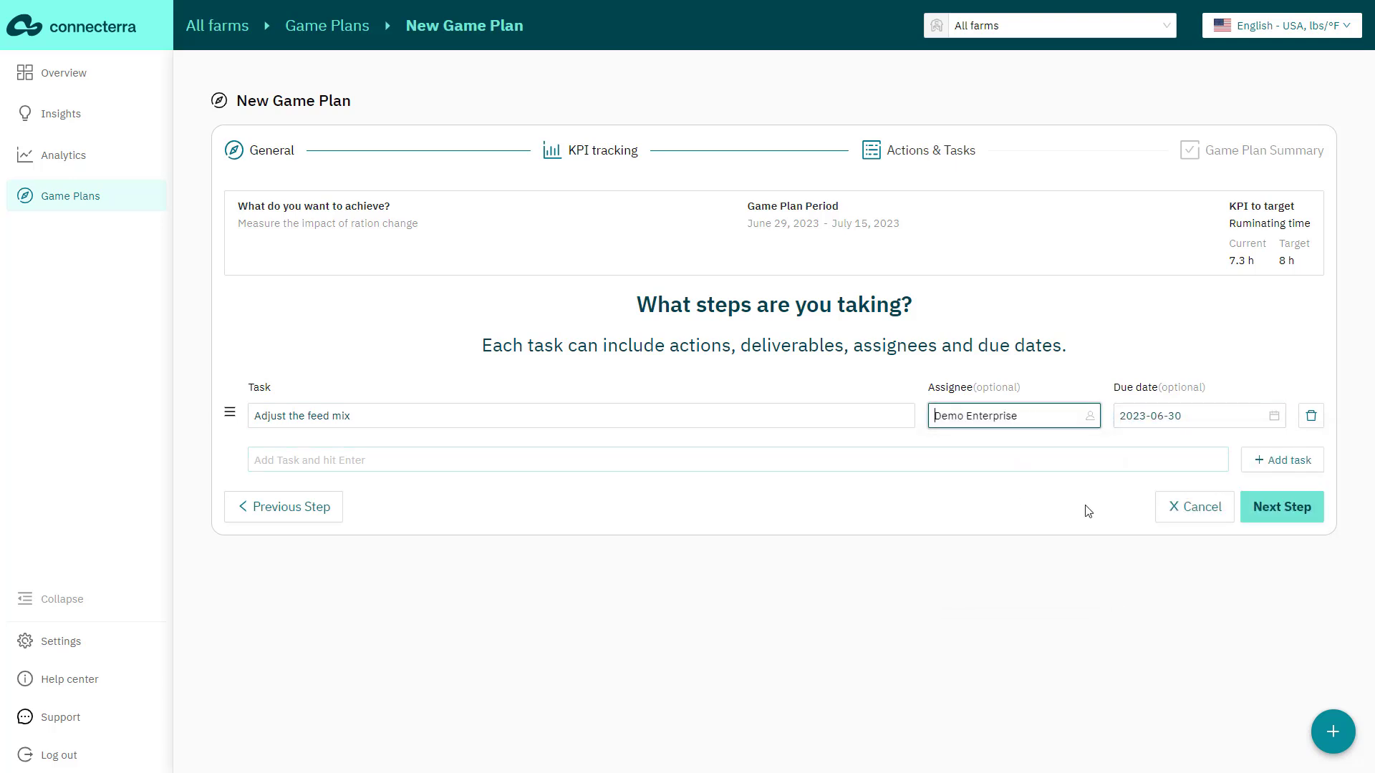
click(1300, 507)
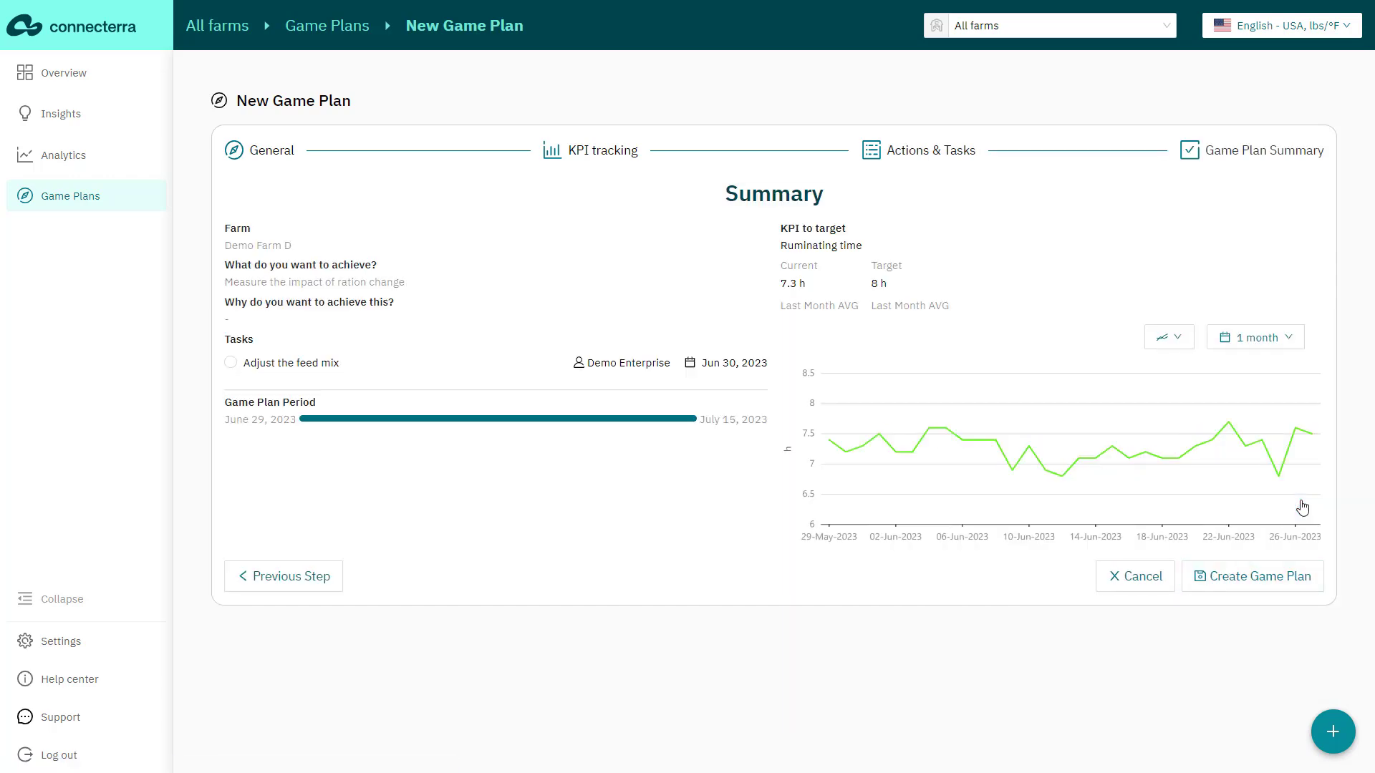
click(1222, 586)
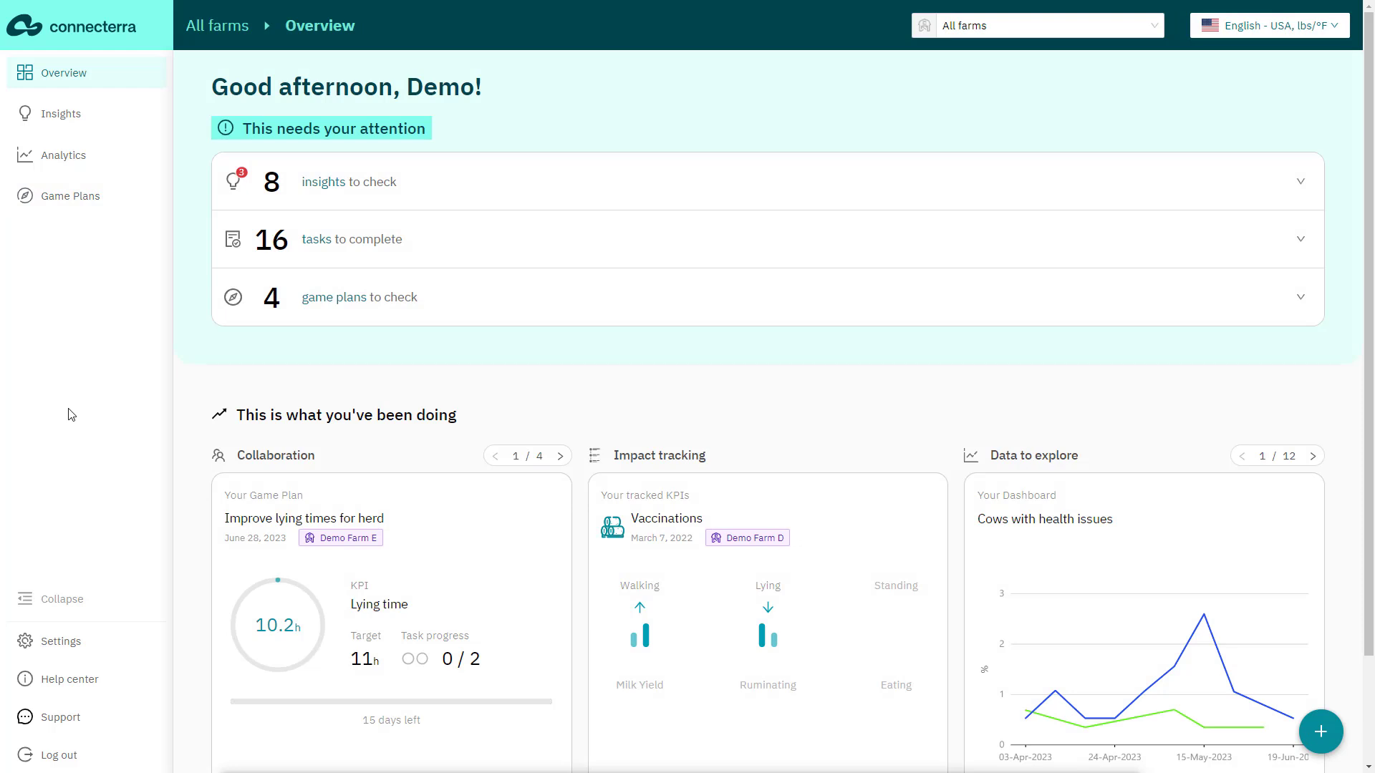
click(57, 727)
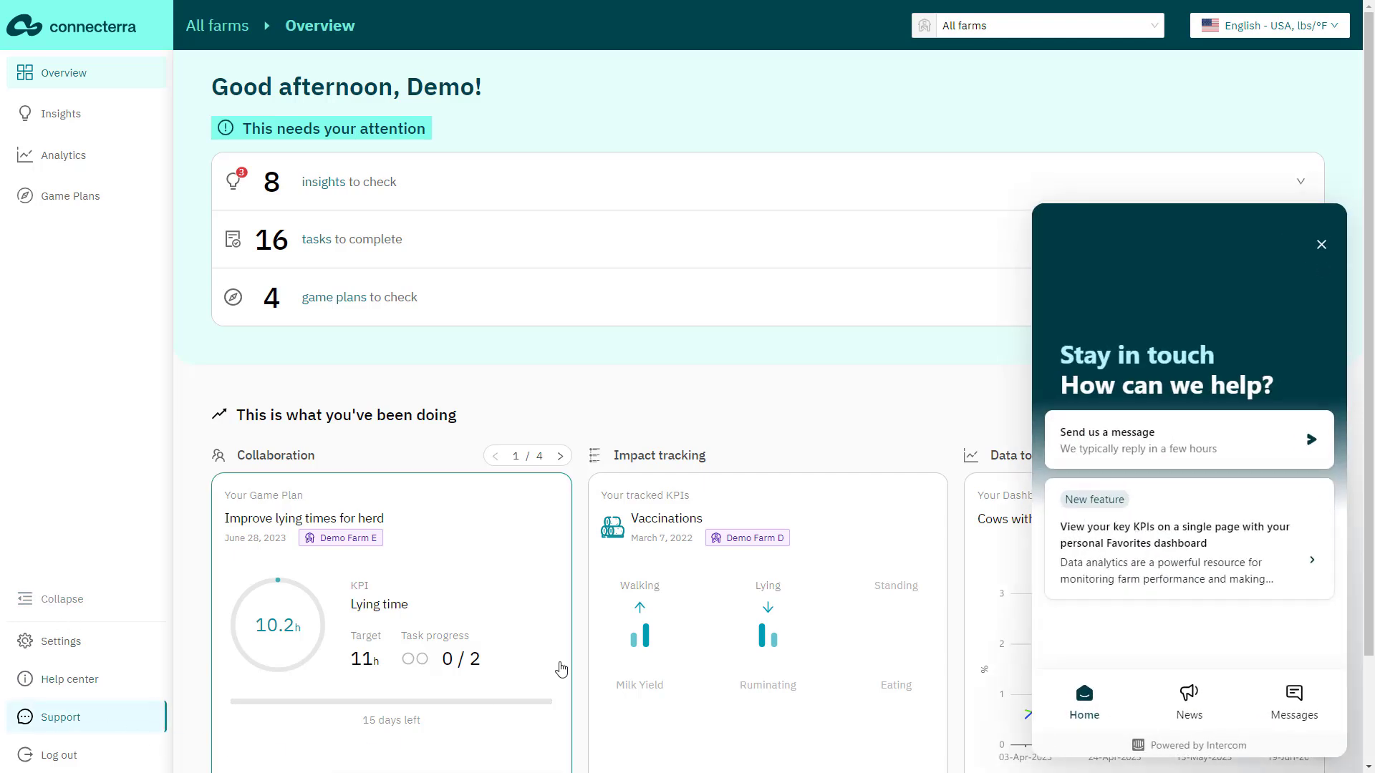
click(1190, 706)
click(1160, 401)
scroll(1135, 446, down, 2)
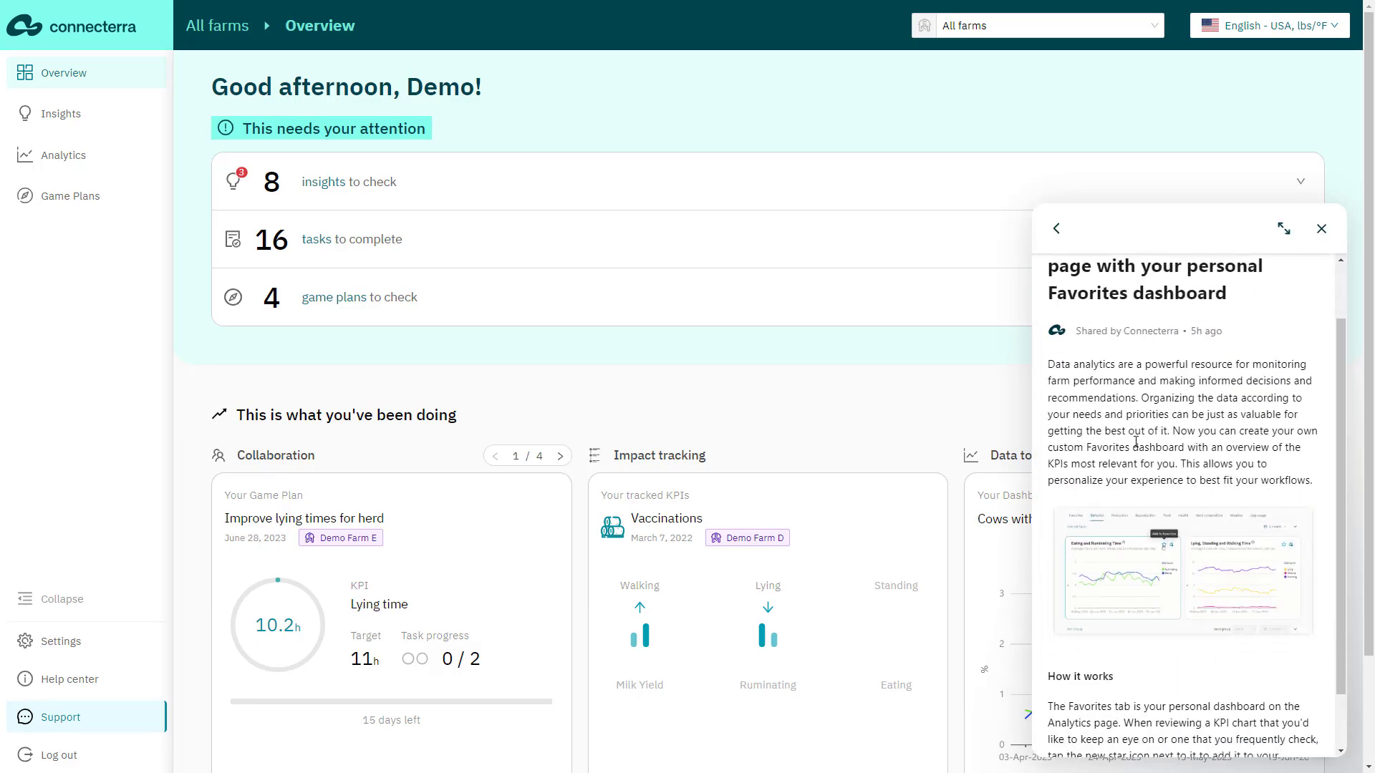
scroll(1136, 448, up, 2)
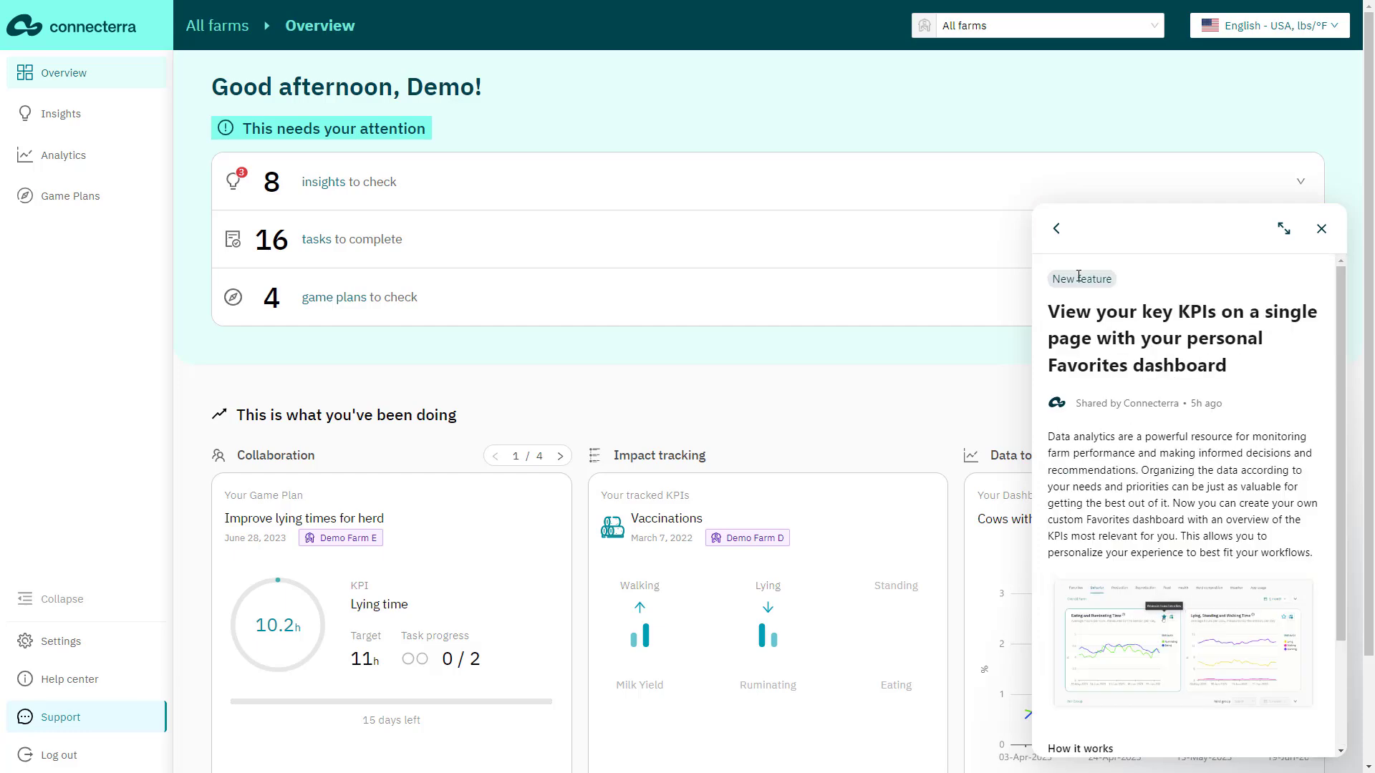
click(1056, 228)
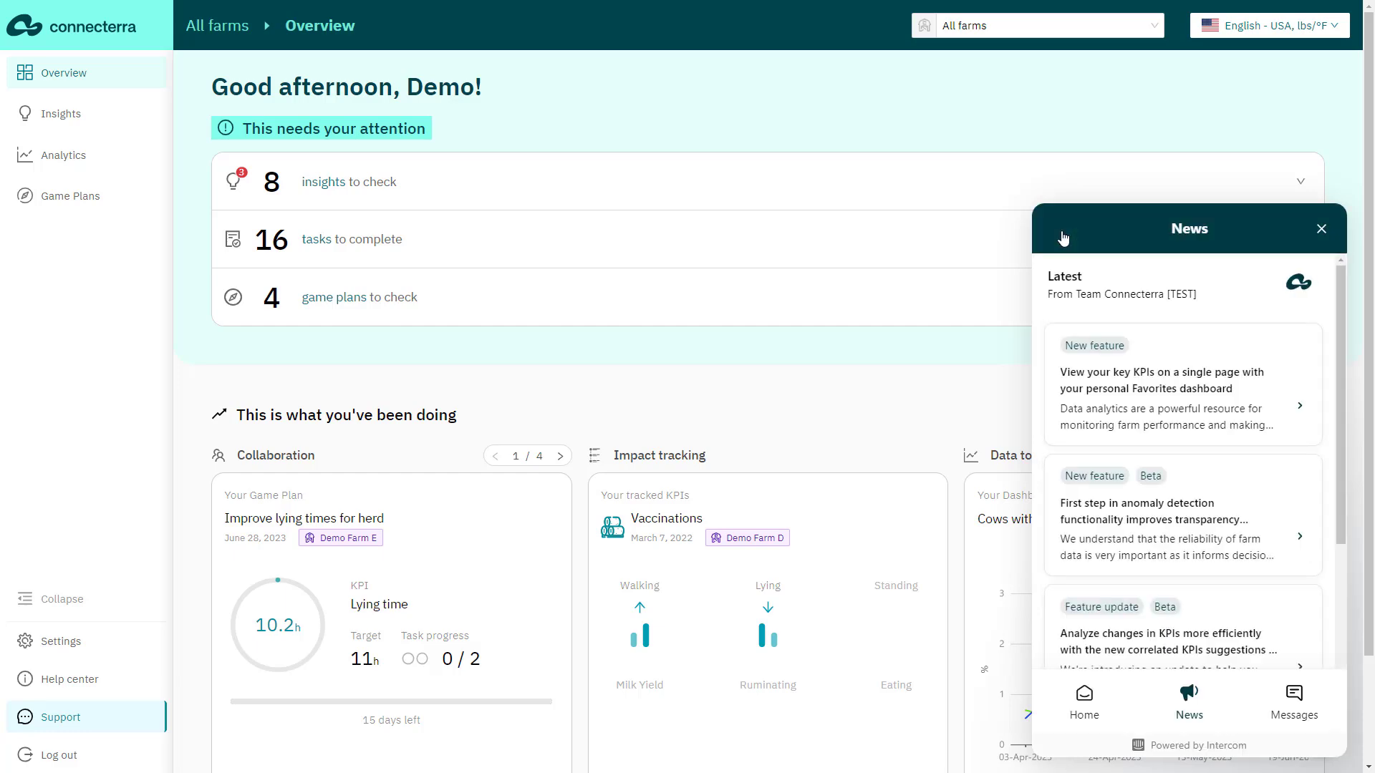
click(1321, 230)
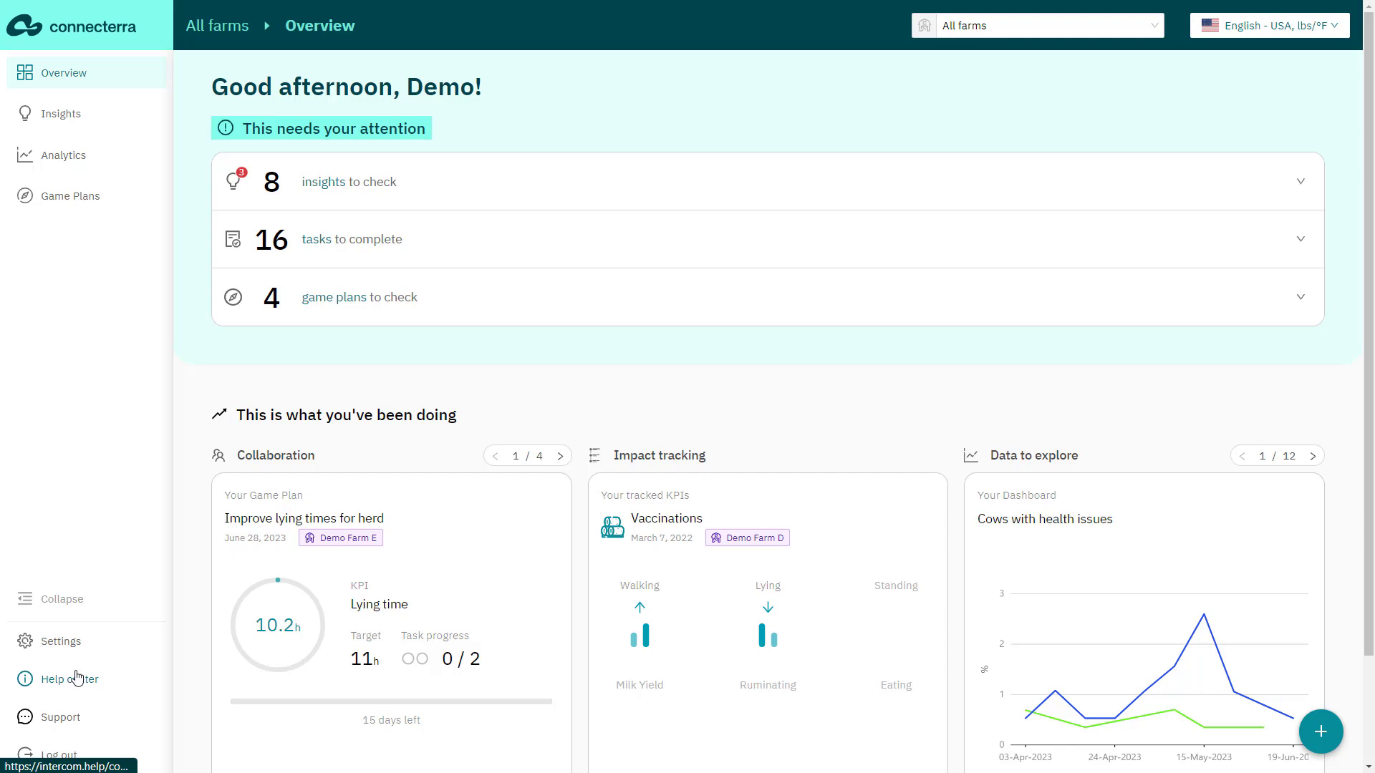
click(59, 723)
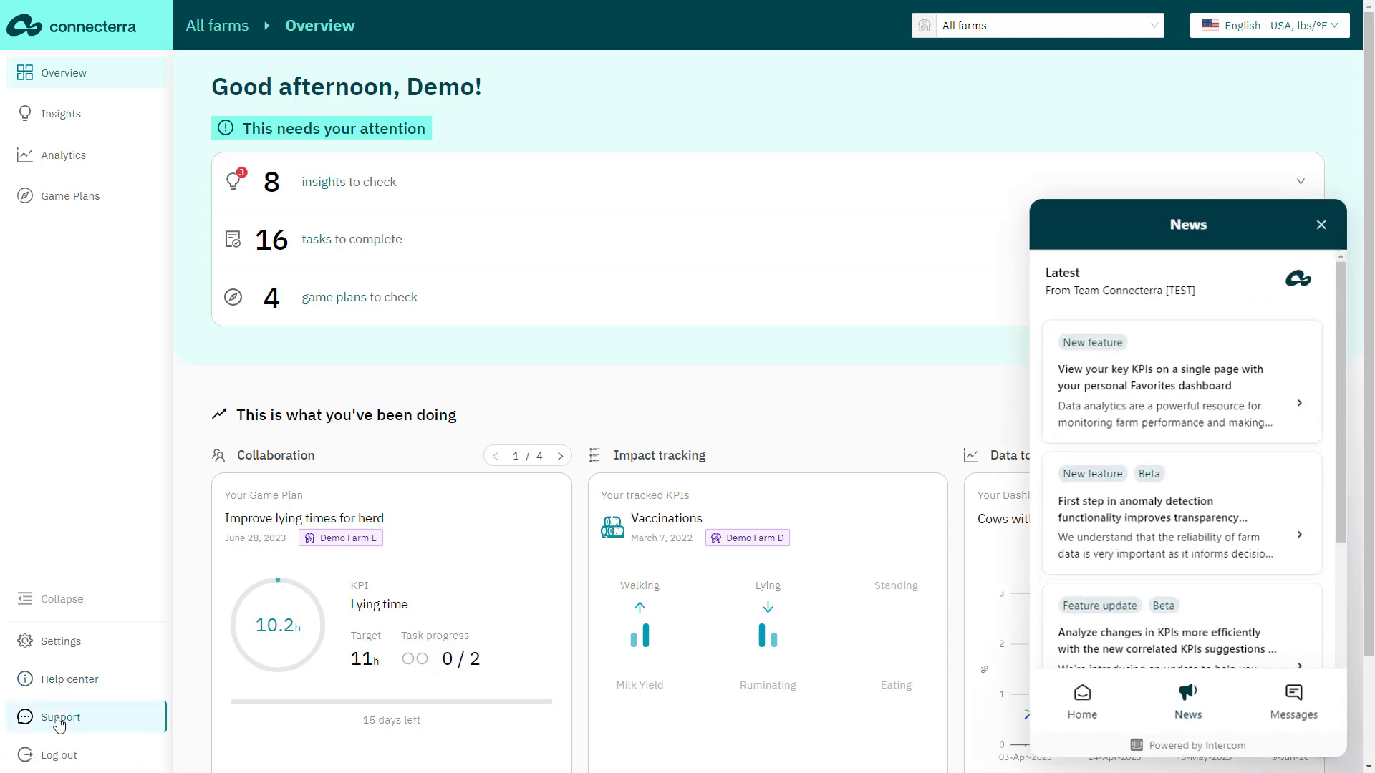
click(1278, 701)
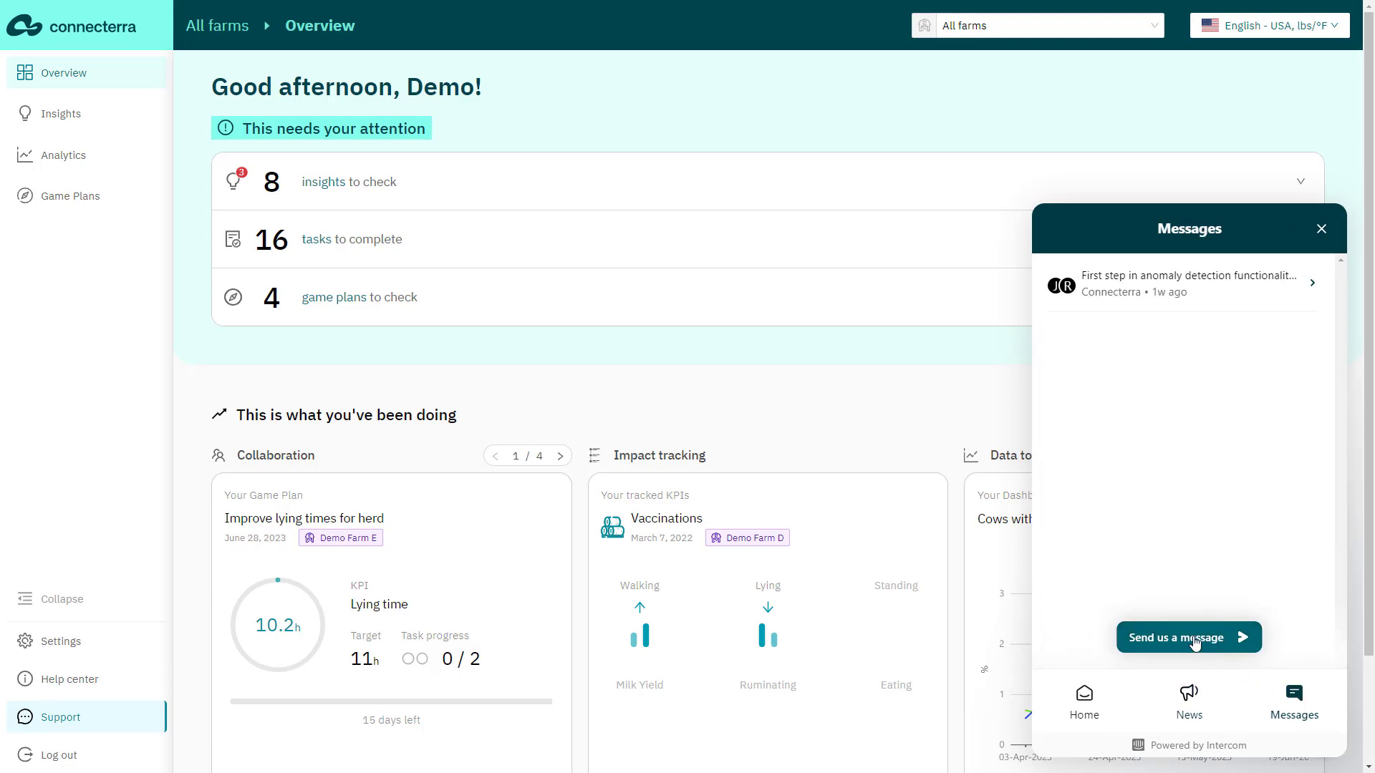
click(1194, 640)
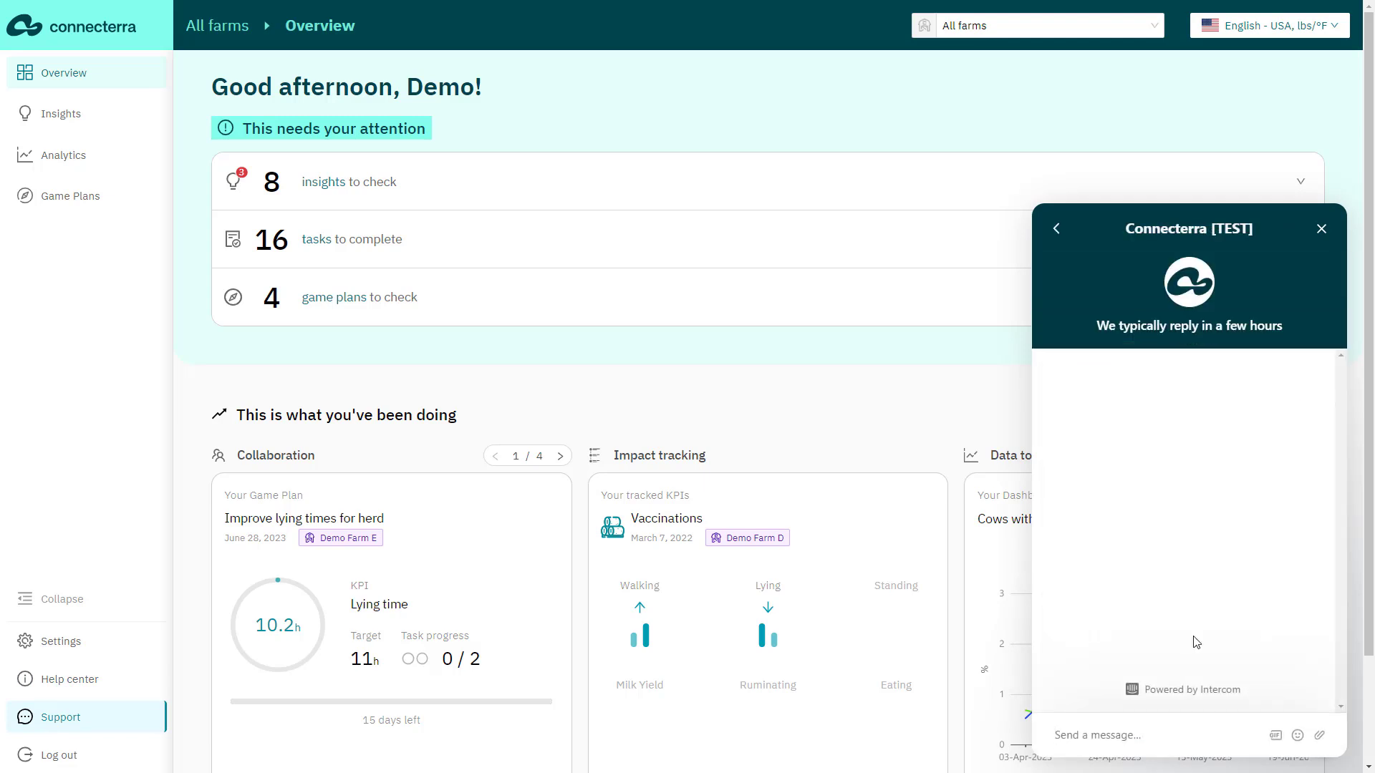
click(1321, 229)
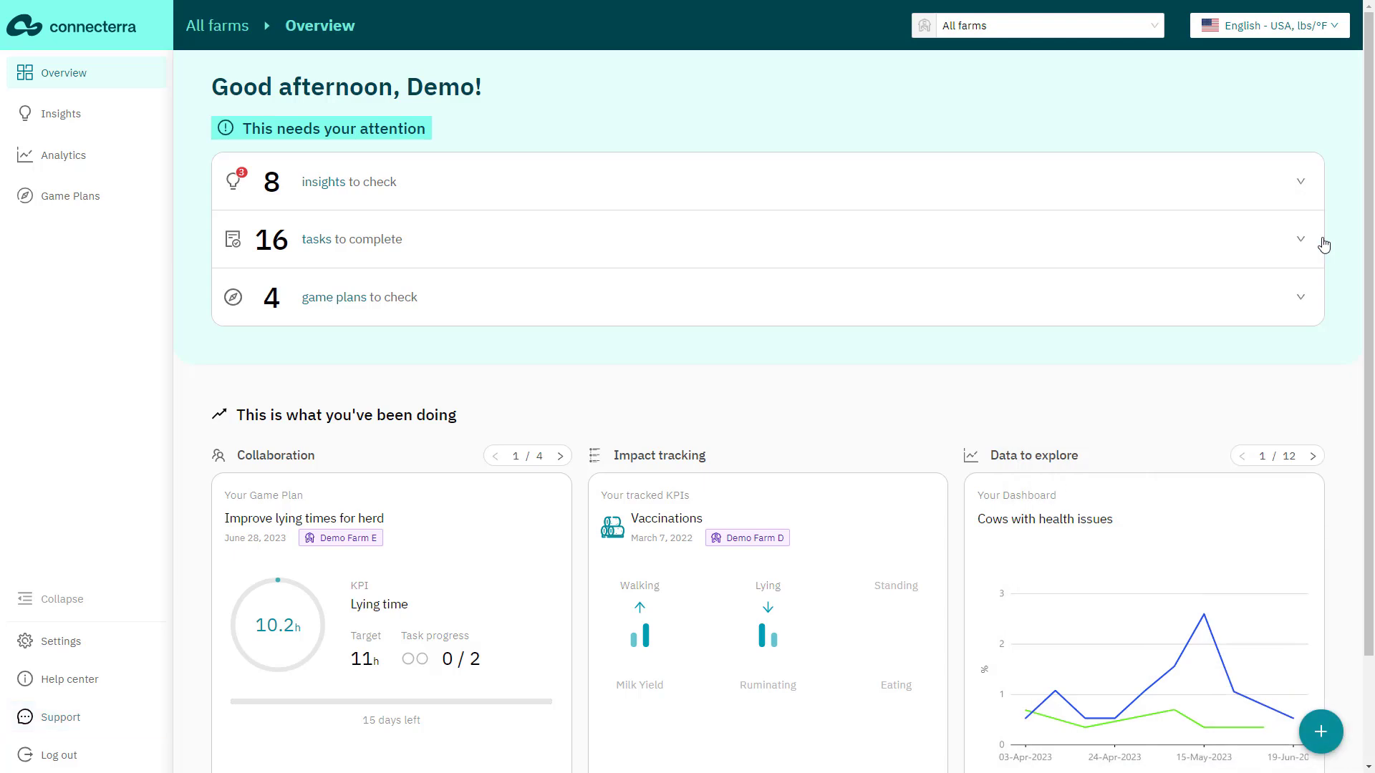
click(1265, 42)
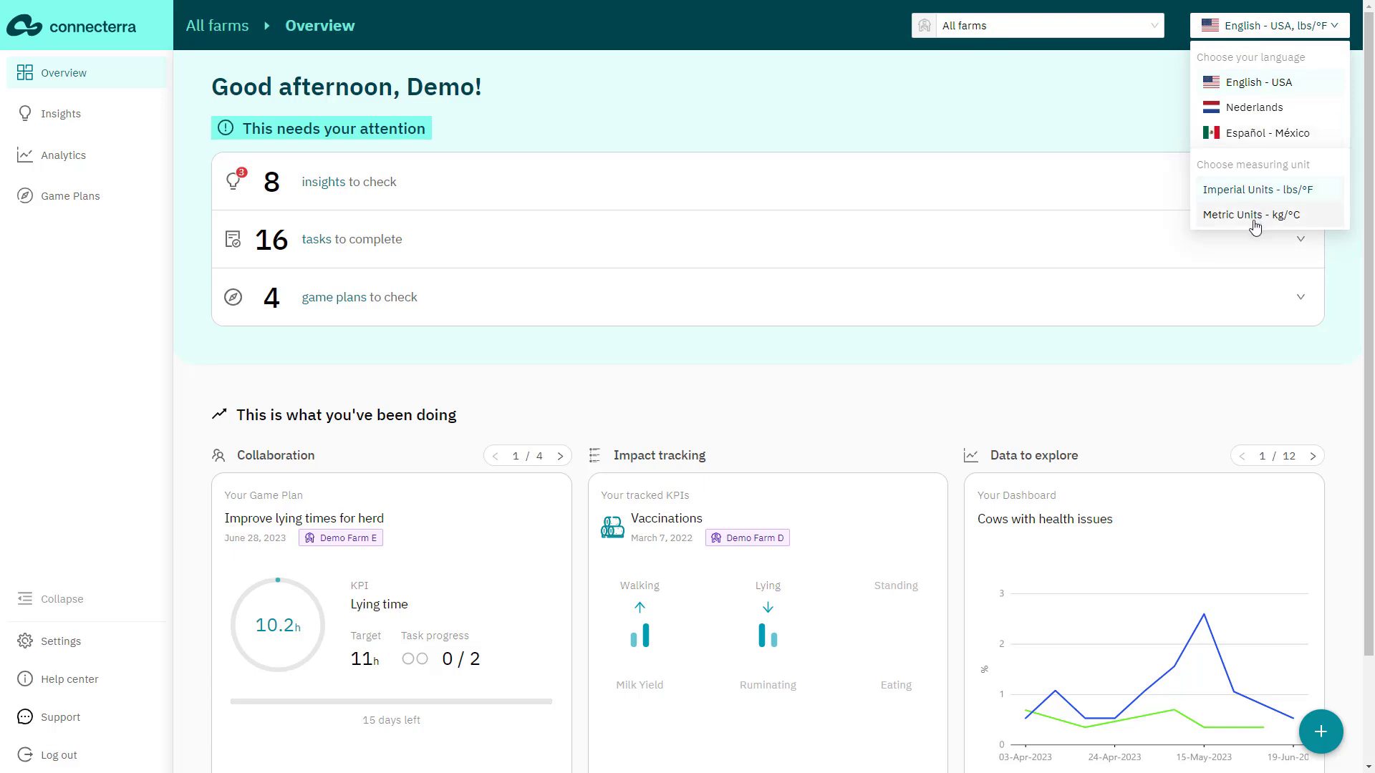
click(1246, 408)
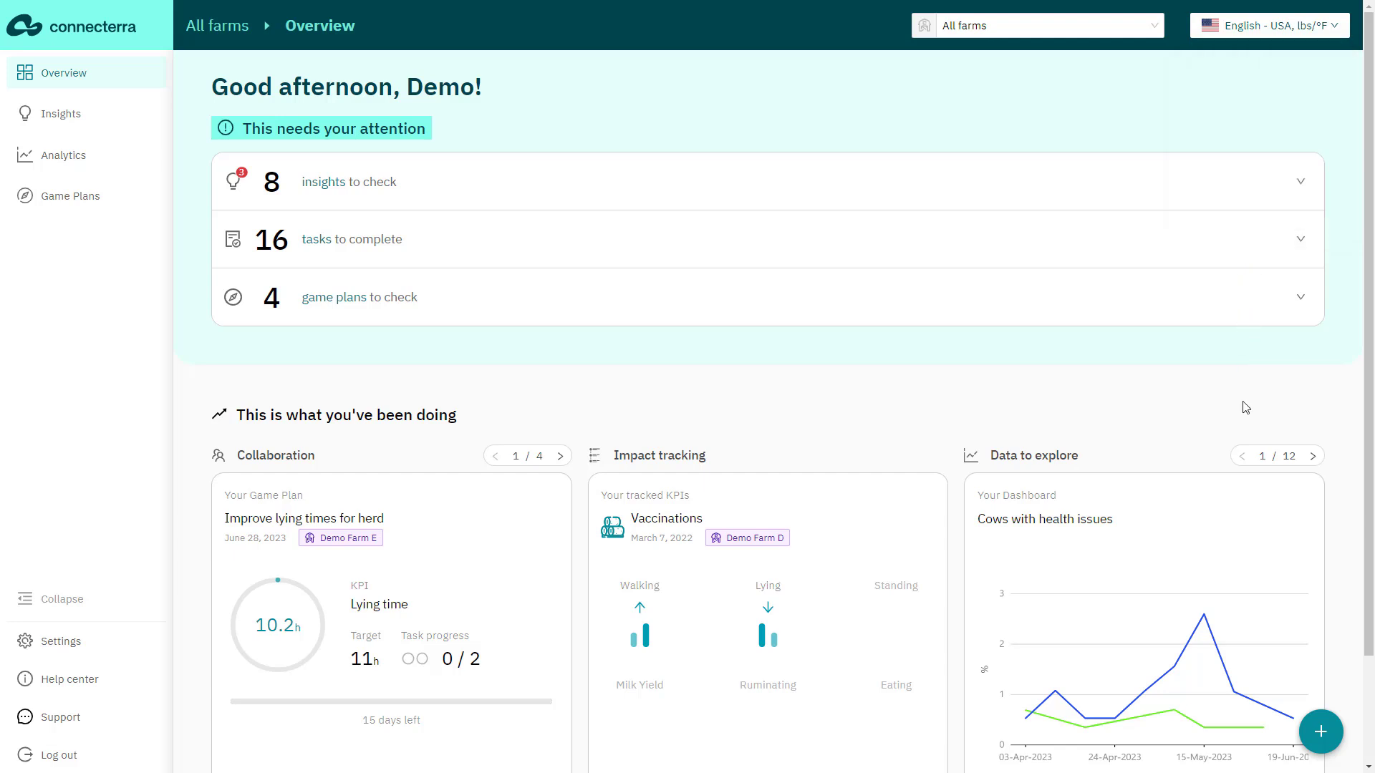